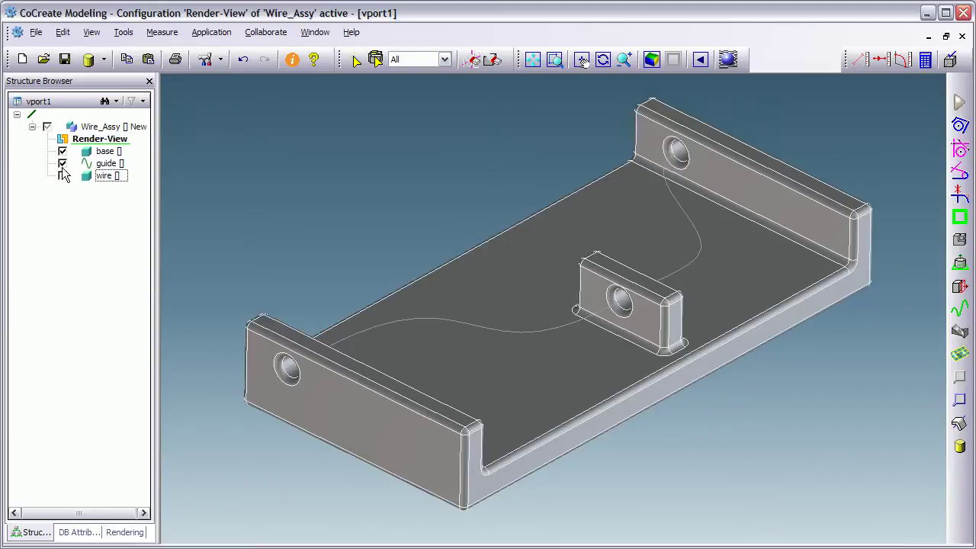
Hide the guide curve and start an interpolated 3D spline at the centre of the outer hole edge in the near end wall
left_click(63, 164)
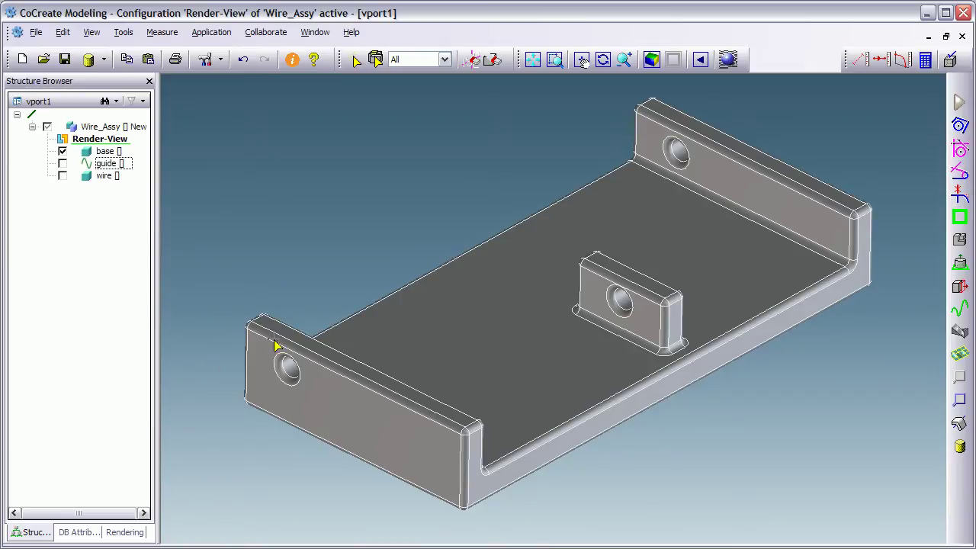
left_click(961, 215)
left_click(962, 217)
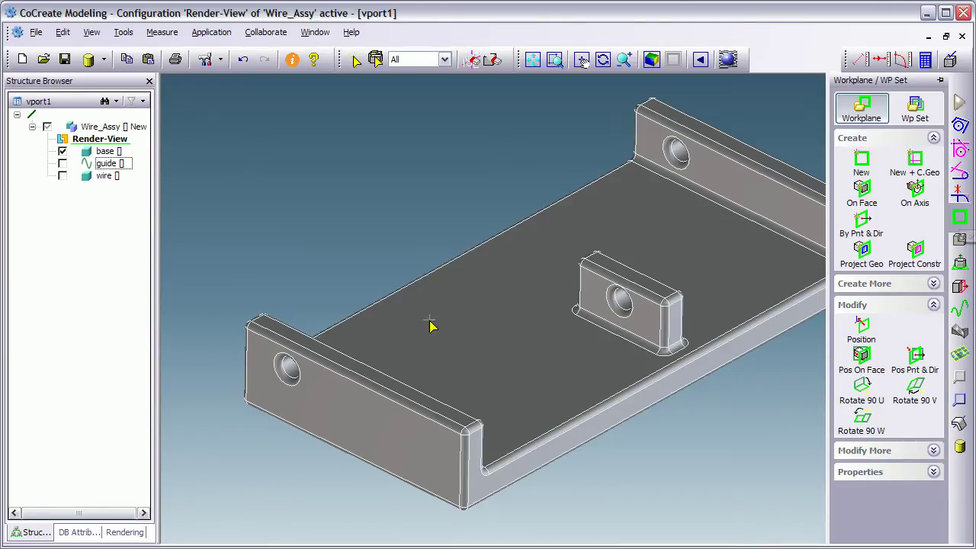
left_click(960, 267)
left_click(960, 308)
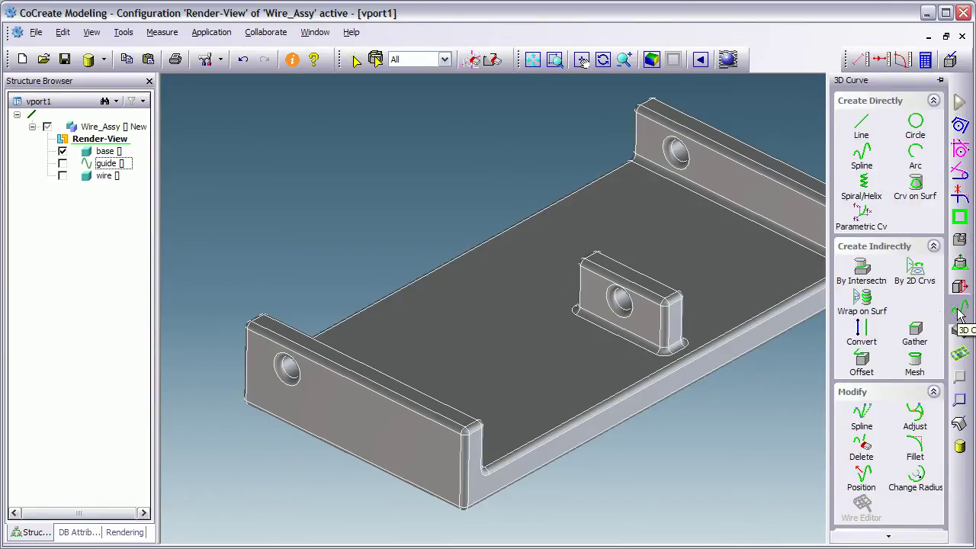
left_click(862, 157)
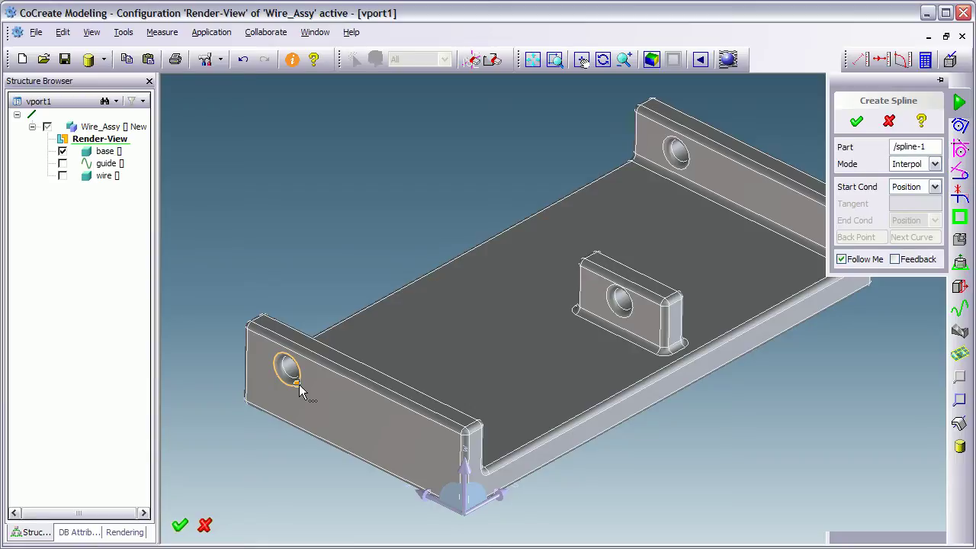
key("Tab")
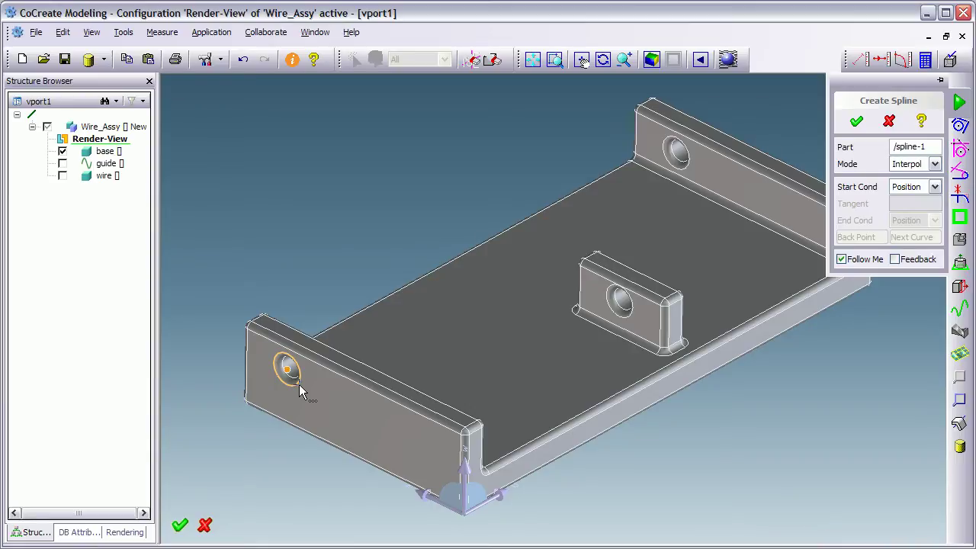
left_click(300, 390)
middle_click_drag(440, 232, 764, 207)
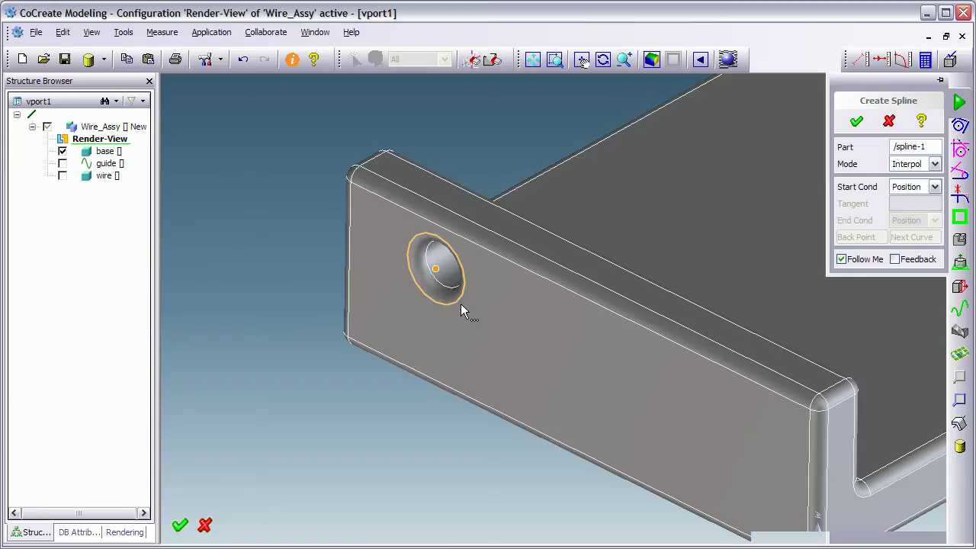
left_click(458, 299)
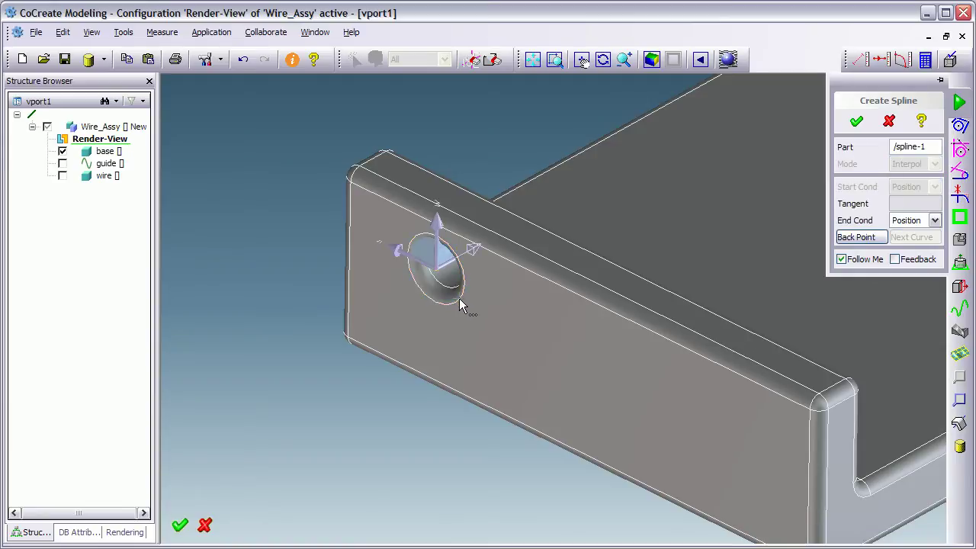
Add spline points at the centres of the near wall hole's inner edge and both edges of the middle support's hole
middle_click_drag(554, 335, 383, 350)
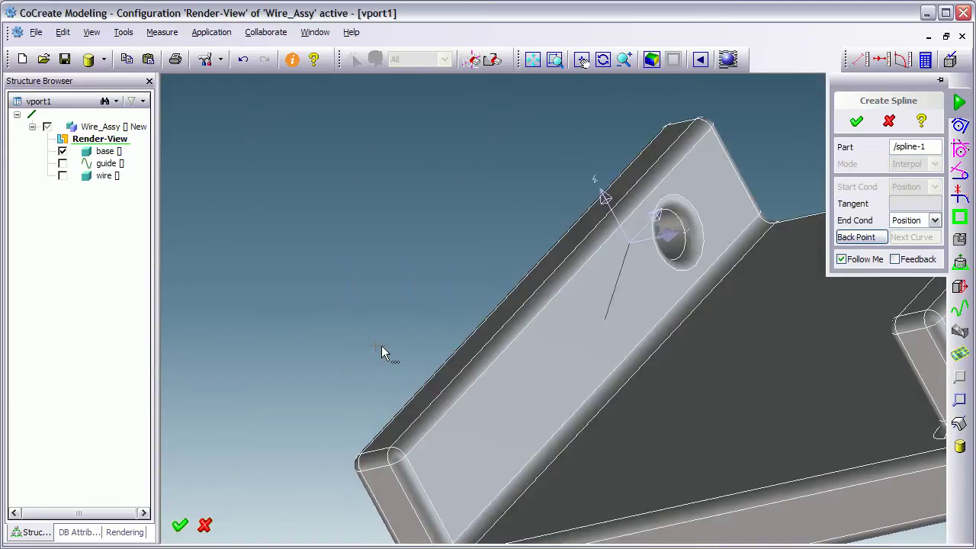
left_click(693, 272)
middle_click_drag(708, 362, 859, 344)
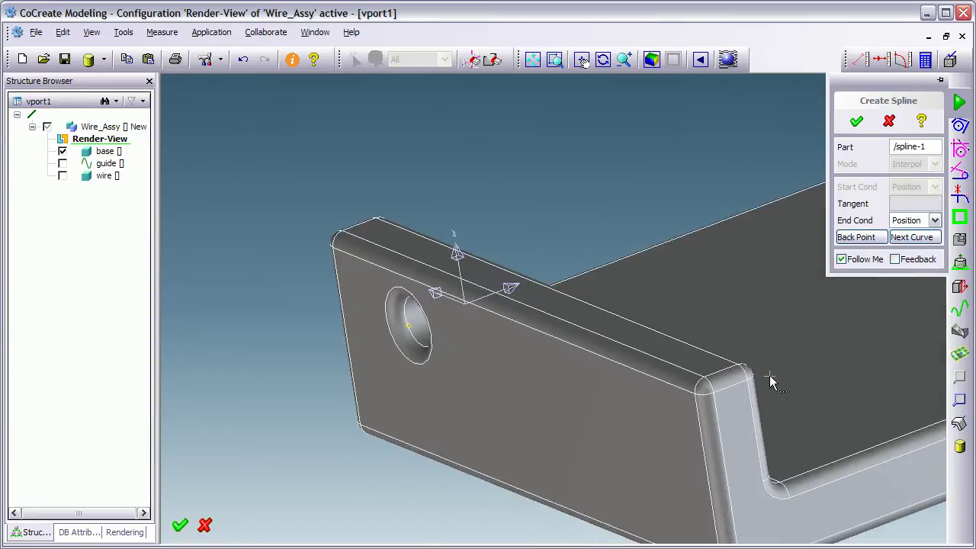
middle_click_drag(720, 370, 205, 460)
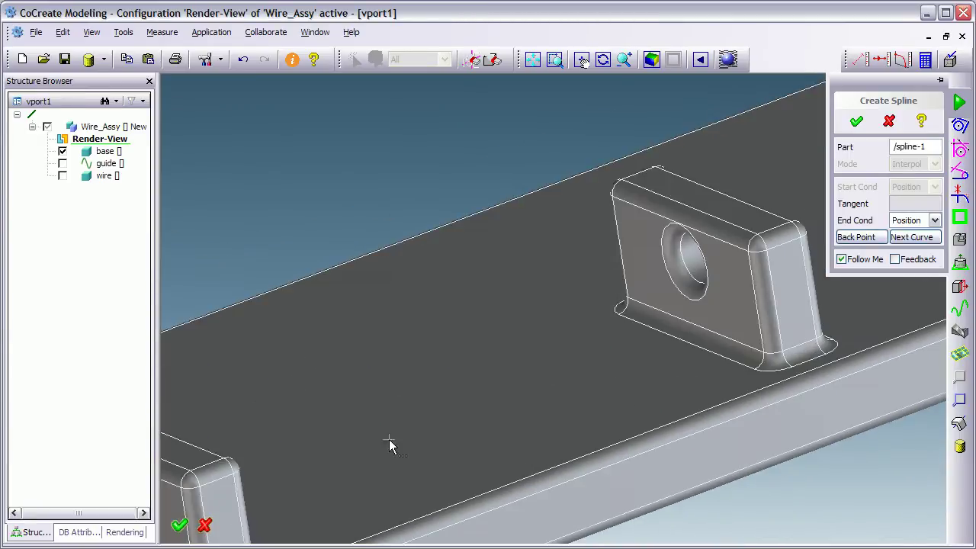
left_click(700, 300)
middle_click_drag(745, 307, 391, 420)
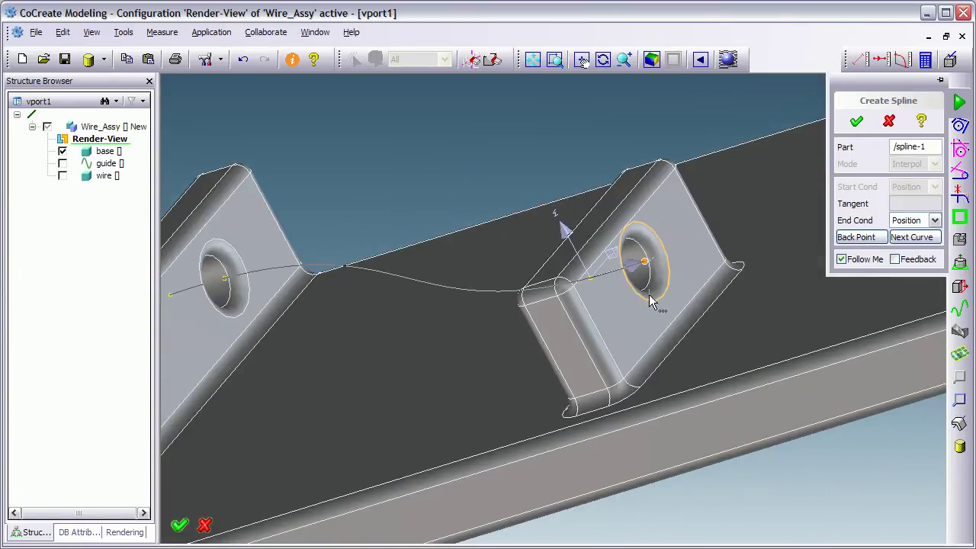
left_click(661, 301)
Add spline points at the centres of both hole edges in the far end wall and complete the spline
mouse_move(654, 307)
middle_mouse_down()
mouse_move(643, 320)
mouse_move(488, 323)
mouse_move(506, 359)
mouse_move(636, 333)
mouse_move(644, 305)
middle_mouse_up()
middle_click_drag(607, 231, 607, 423)
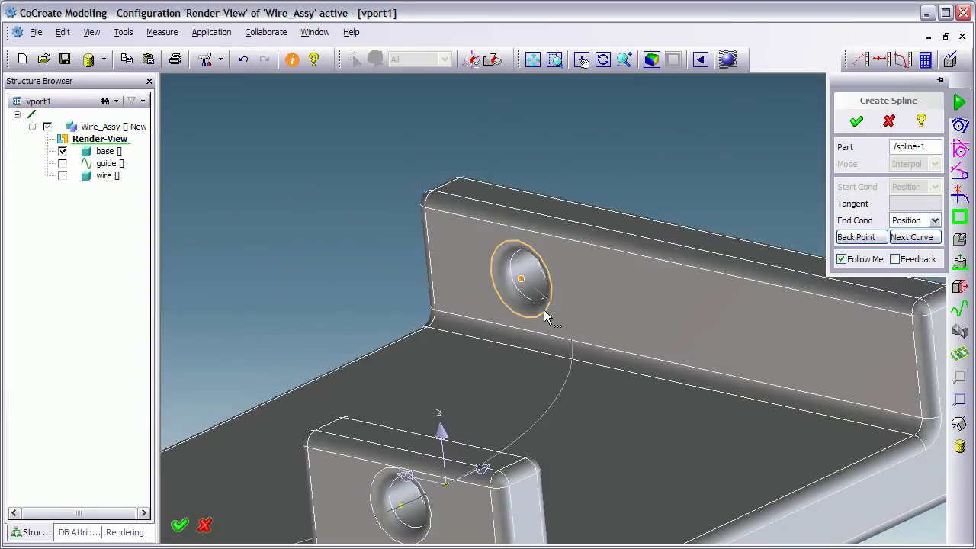
left_click(544, 309)
middle_click_drag(544, 313, 694, 344)
left_click(677, 276)
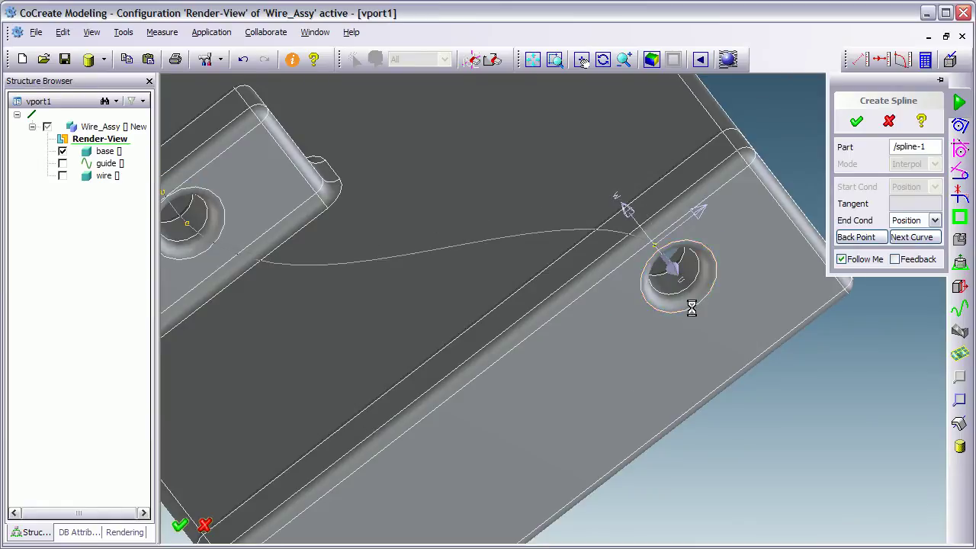
middle_click(686, 348)
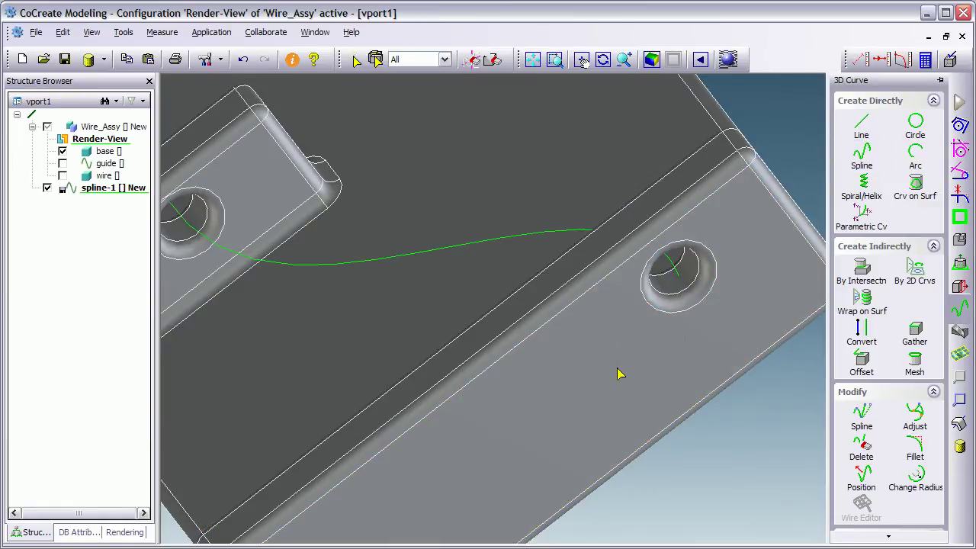
Examine the spline's path from the middle support to the hole in the near end wall
middle_click_drag(621, 375, 714, 268)
middle_click_drag(575, 355, 543, 375)
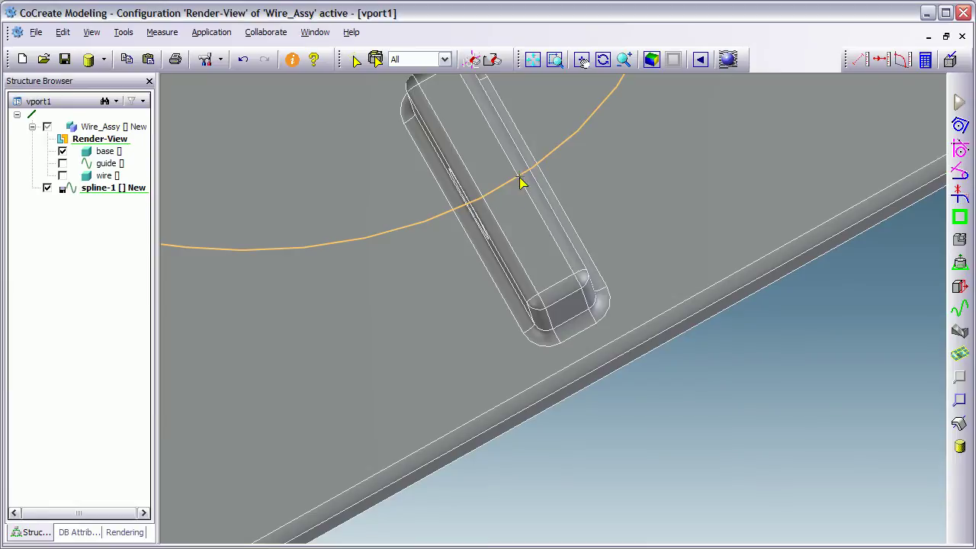
middle_click_drag(516, 221, 538, 235)
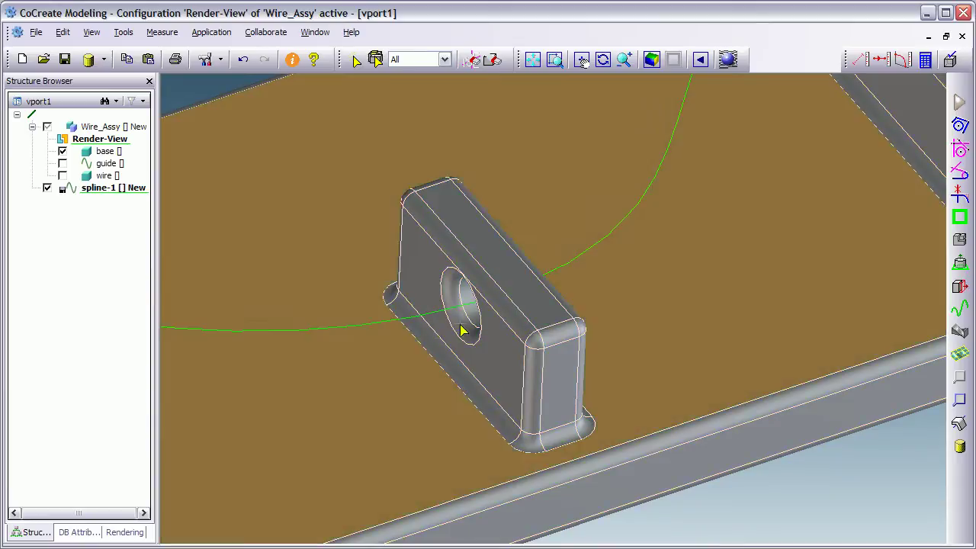
middle_click_drag(465, 343, 733, 199)
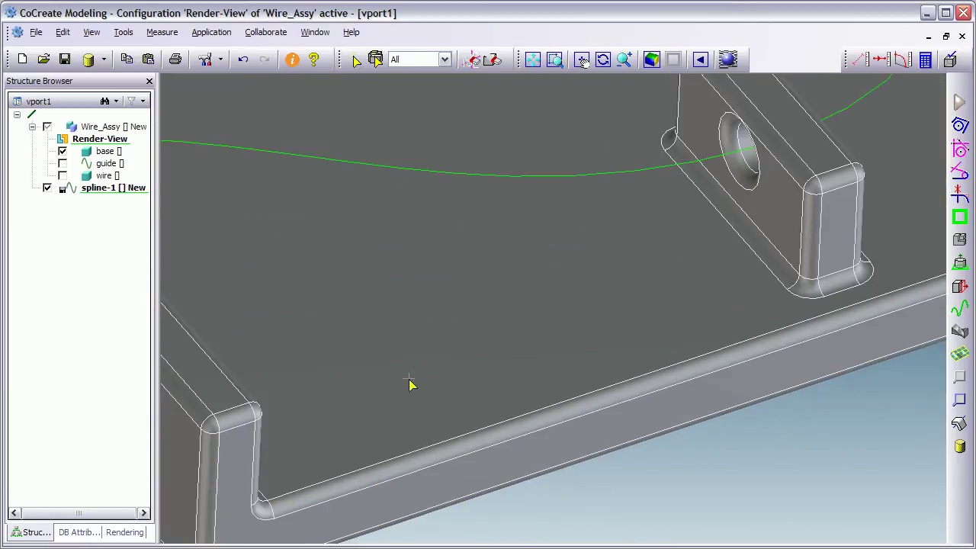
mouse_move(411, 376)
middle_mouse_down()
mouse_move(483, 335)
mouse_move(443, 337)
mouse_move(481, 299)
mouse_move(488, 335)
mouse_move(624, 315)
mouse_move(327, 323)
middle_mouse_up()
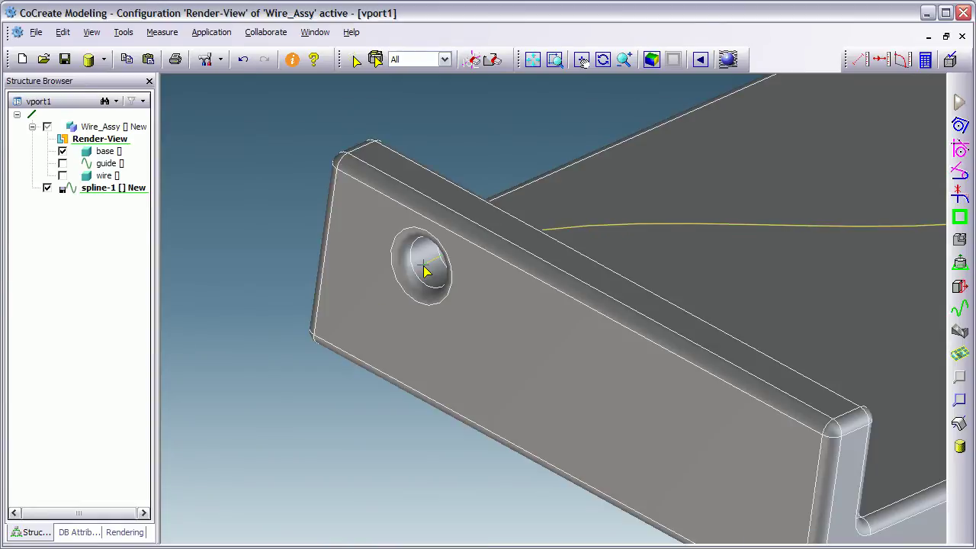
left_click(424, 267)
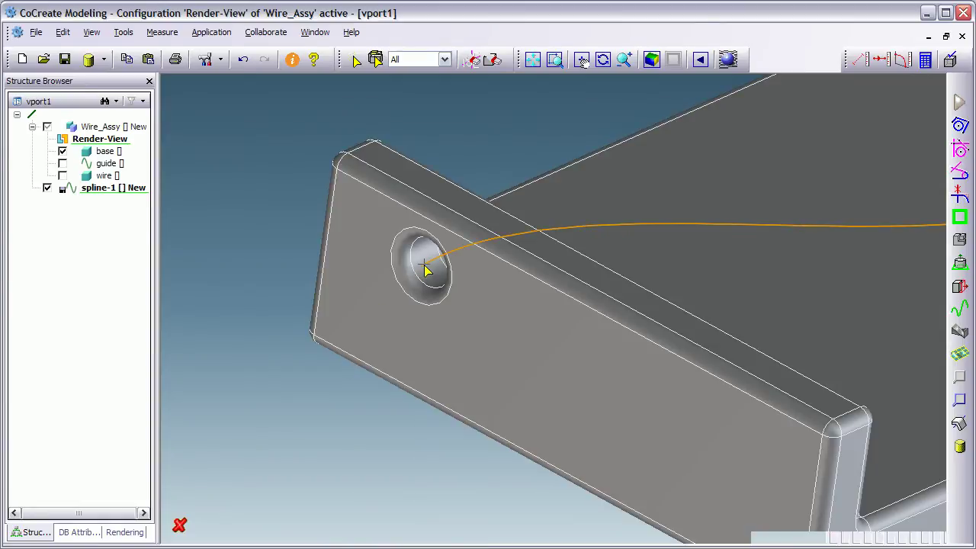
right_click(426, 268)
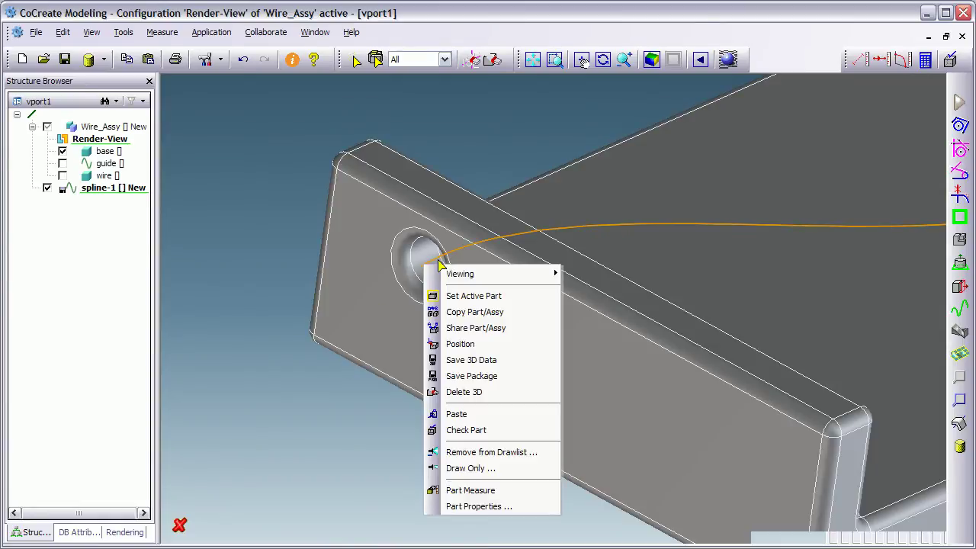
right_click(437, 260)
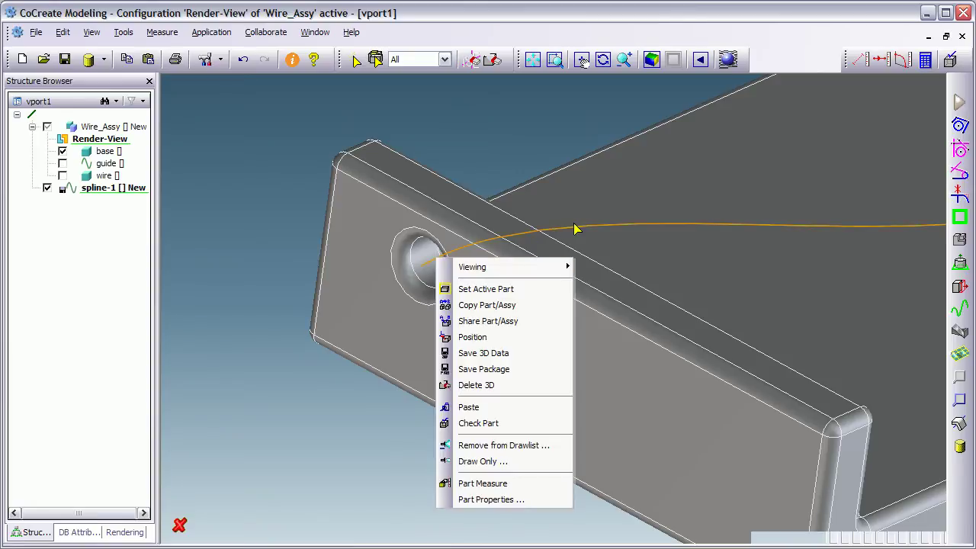
right_click(576, 233)
right_click(574, 228)
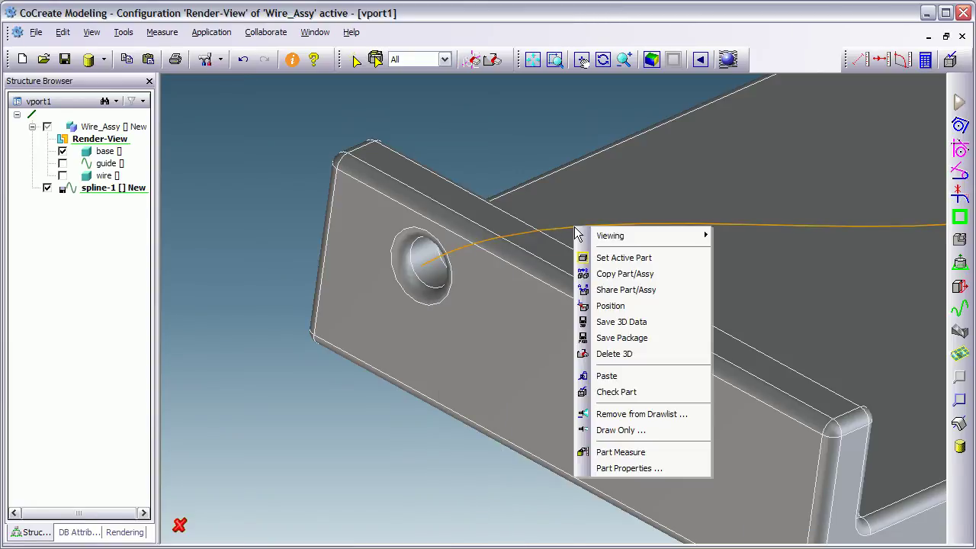
right_click(569, 227)
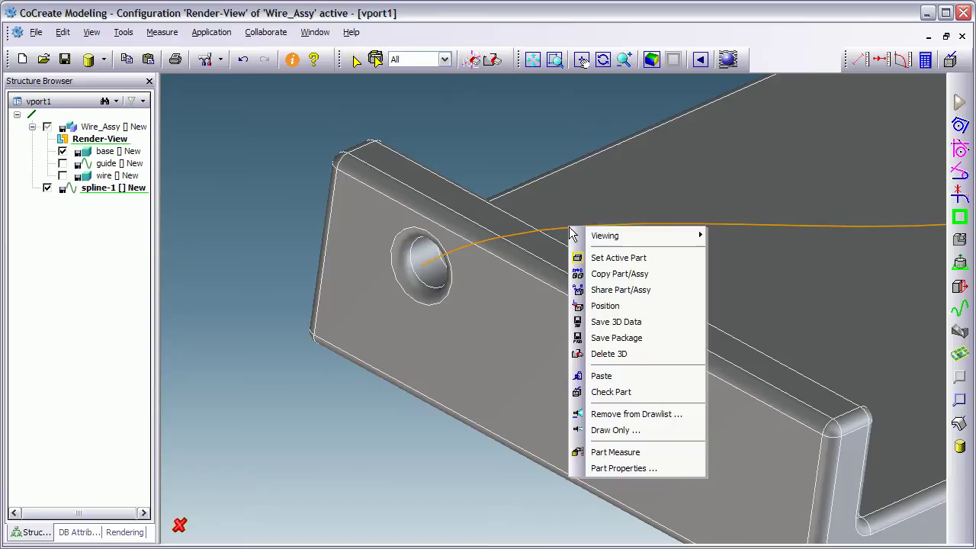
left_click(334, 329)
Start modifying the new spline so that its interpolation points near the near wall's hole can be edited
scroll(568, 176, "up", 5)
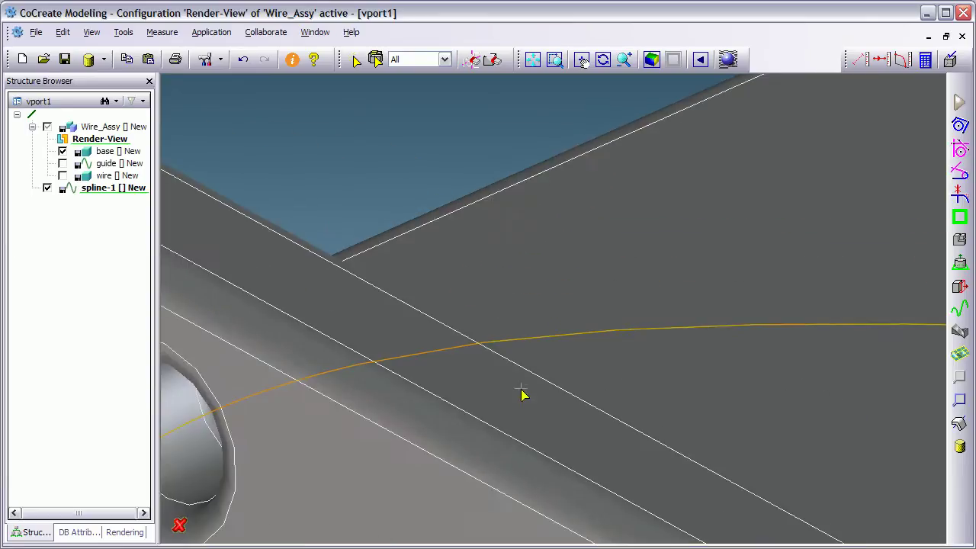
scroll(522, 389, "up", 2)
middle_click_drag(505, 408, 725, 287)
left_click(958, 218)
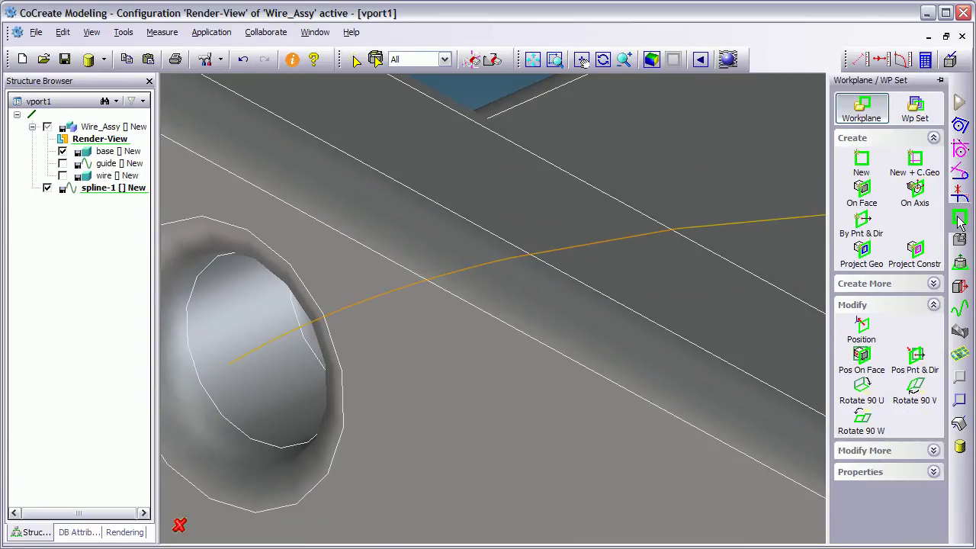
left_click(960, 309)
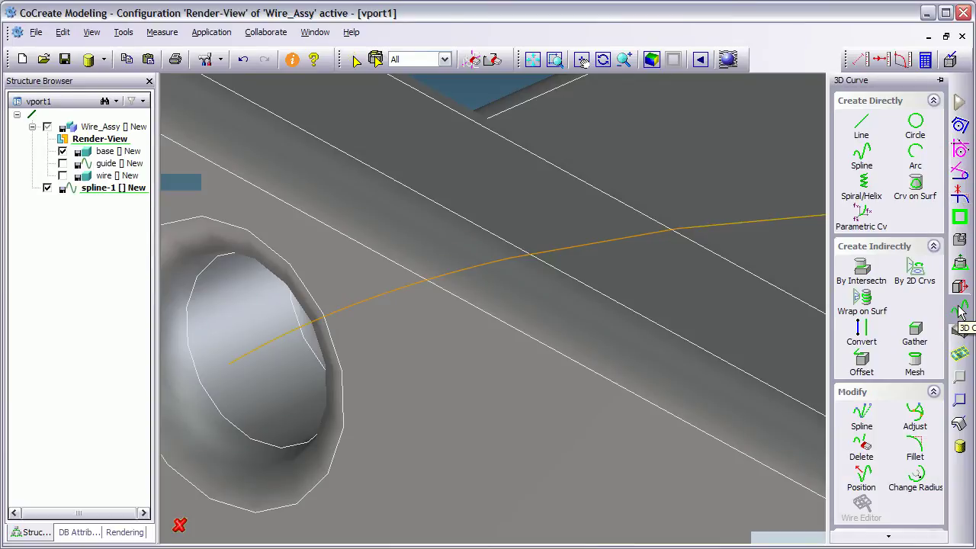
left_click(867, 415)
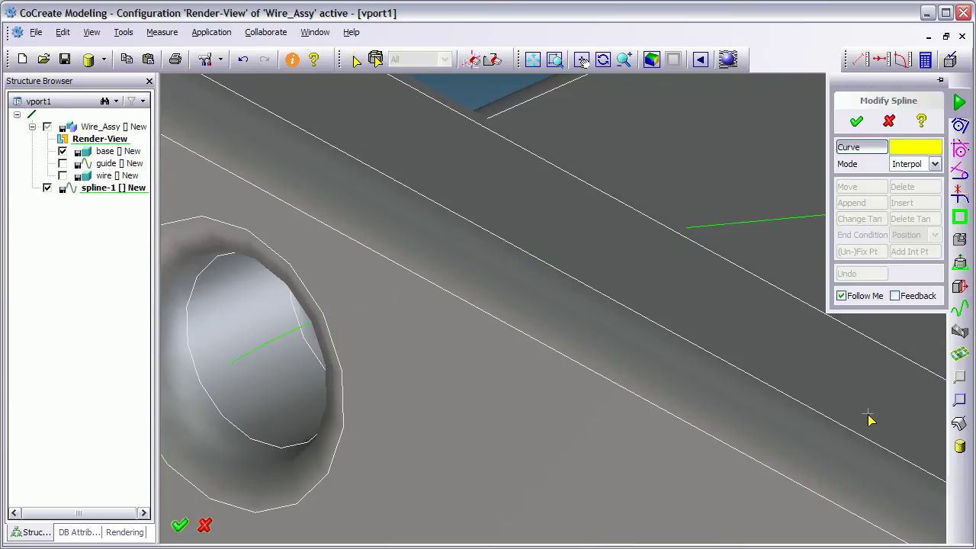
left_click(755, 221)
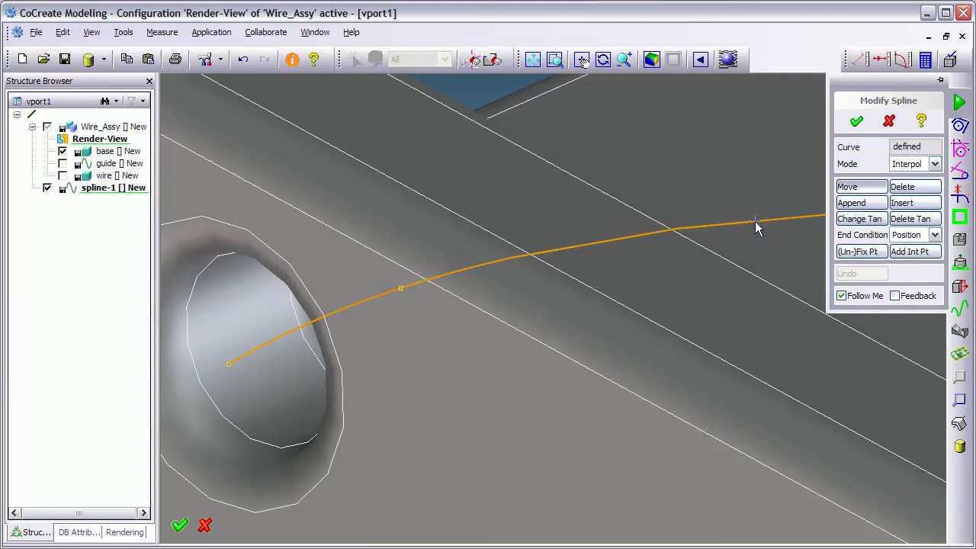
Change the spline's tangent at the near wall hole's outer edge to the reversed normal of the wall's outer face and accept it
left_click(854, 217)
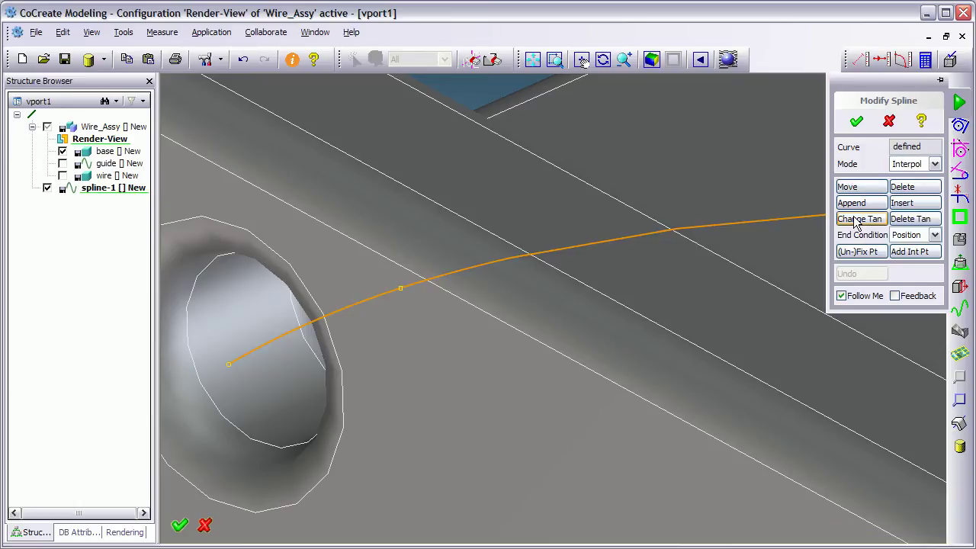
left_click(228, 364)
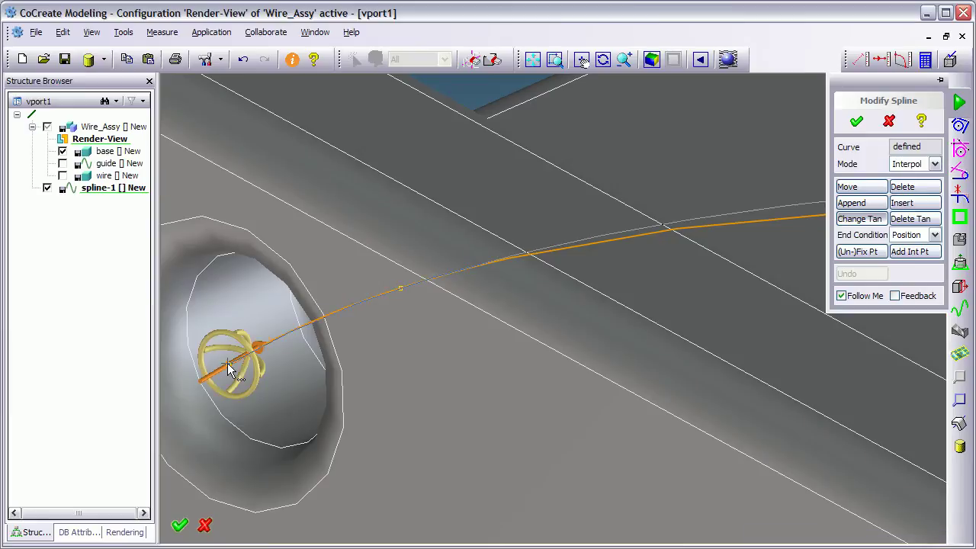
right_click(435, 378)
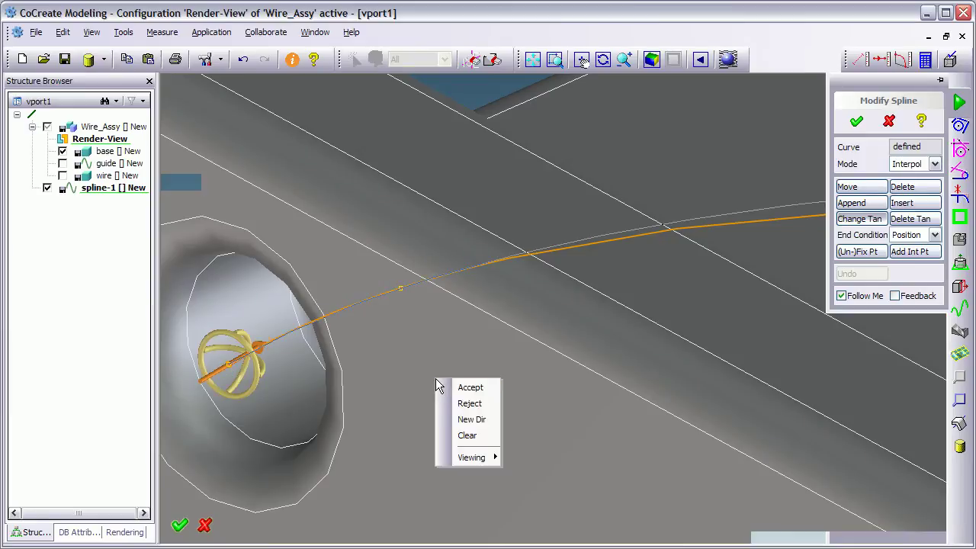
left_click(471, 419)
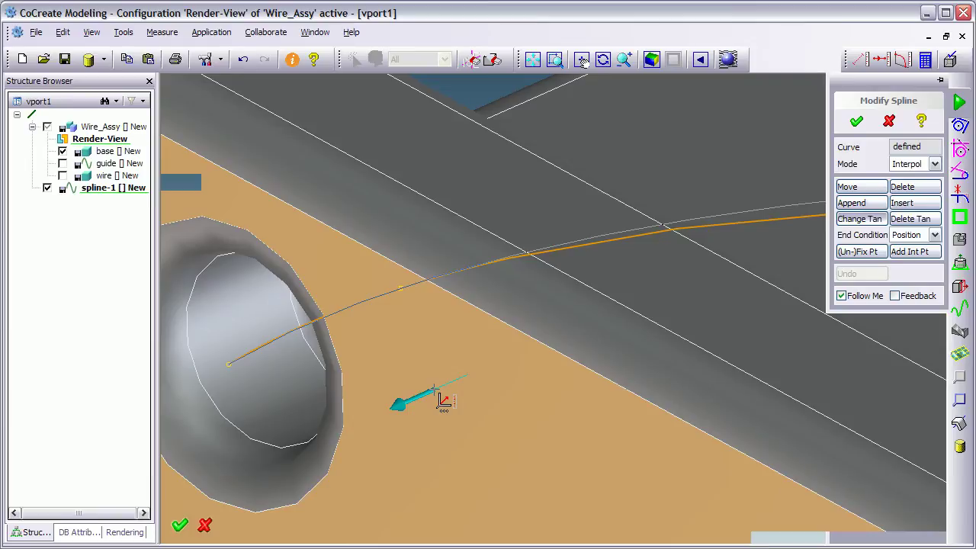
left_click(442, 399)
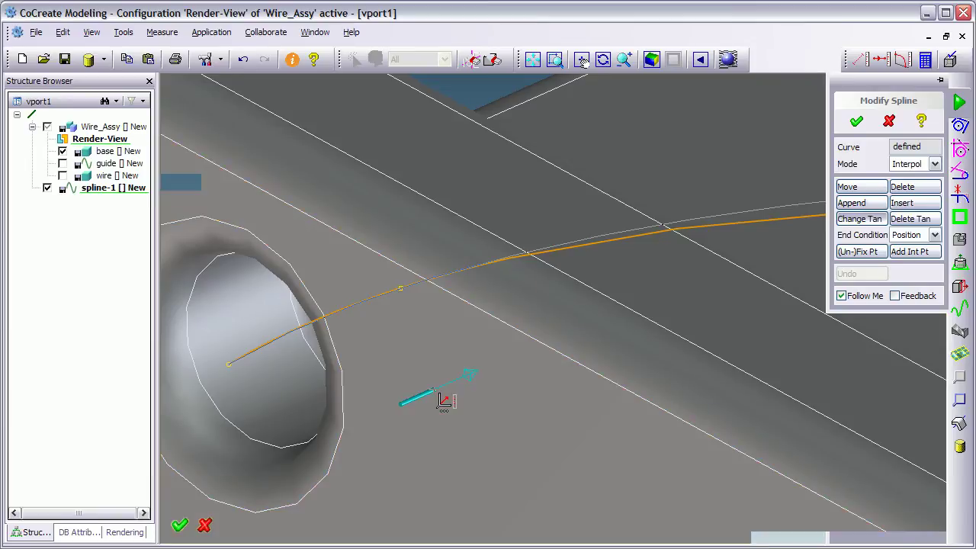
right_click(435, 391)
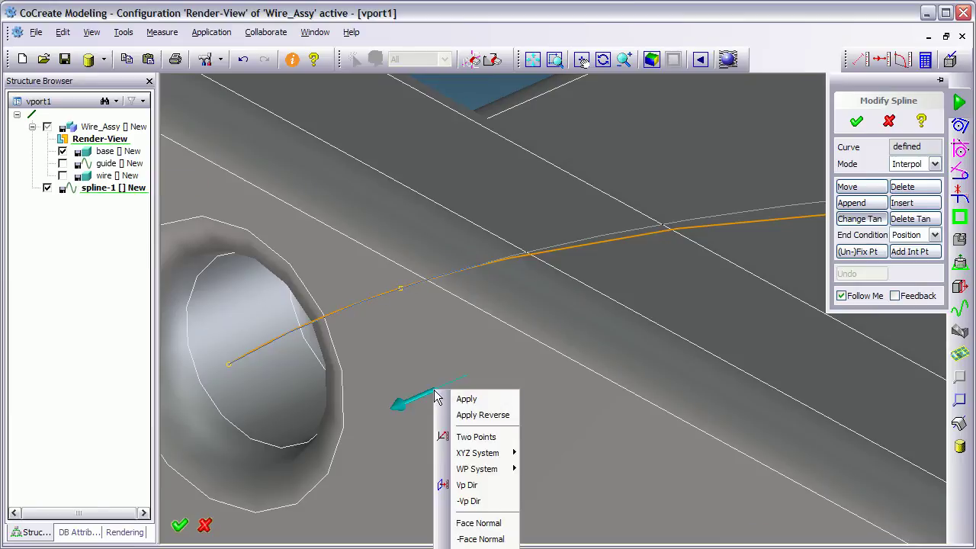
left_click(483, 414)
mouse_move(485, 419)
middle_mouse_down()
mouse_move(333, 409)
mouse_move(321, 459)
mouse_move(216, 381)
mouse_move(257, 368)
middle_mouse_up()
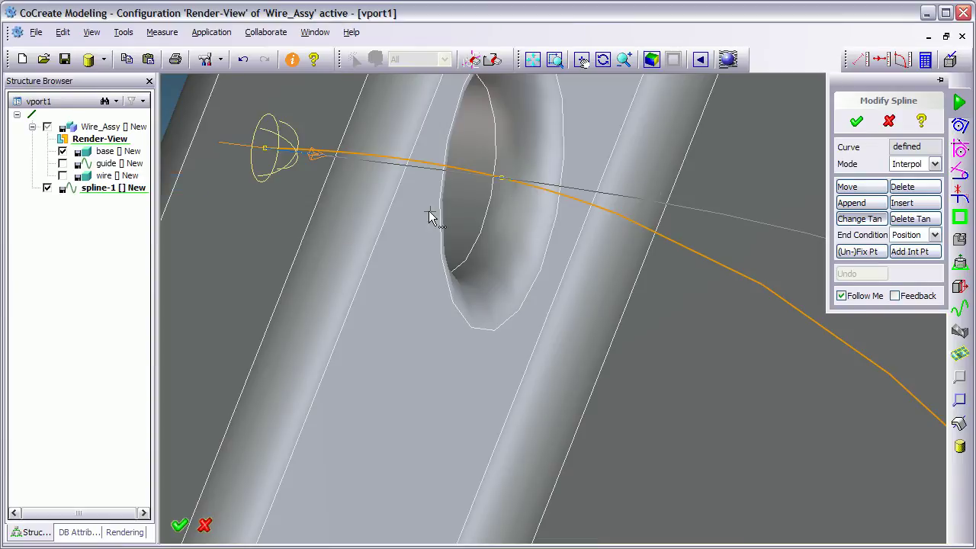
middle_click_drag(310, 371, 447, 328)
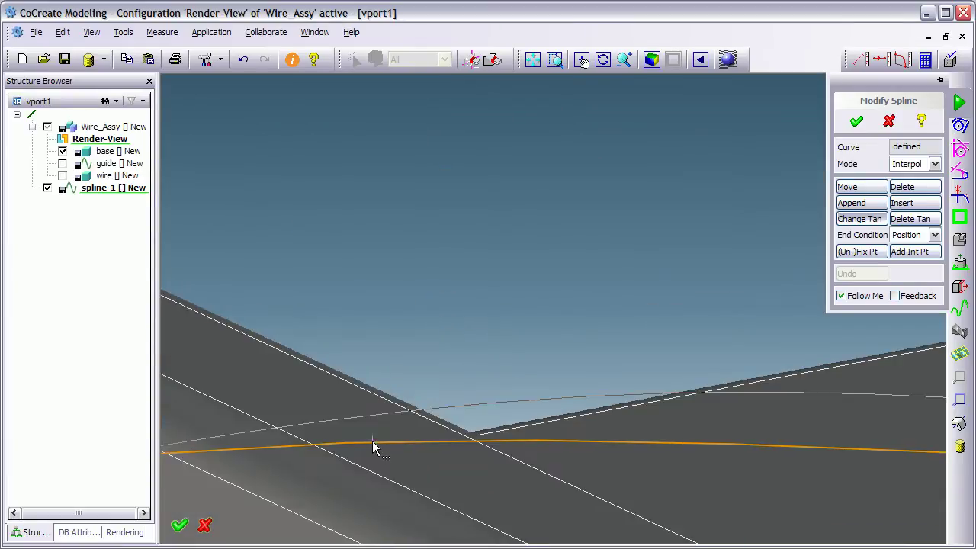
middle_click_drag(374, 444, 788, 251)
right_click(497, 306)
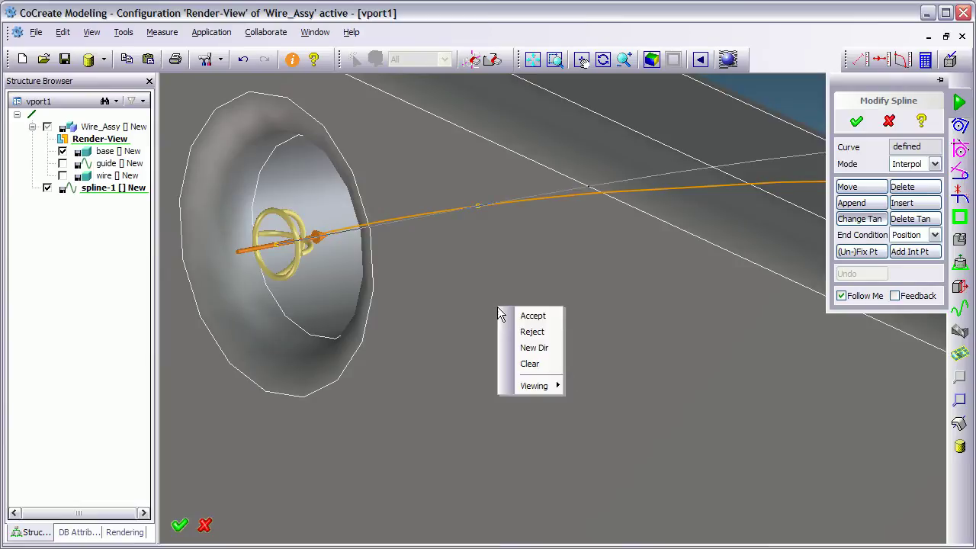
left_click(538, 315)
Change the spline's tangent at the near wall hole's inner edge to the normal of the wall's inner face and accept it
middle_click_drag(538, 322, 484, 420)
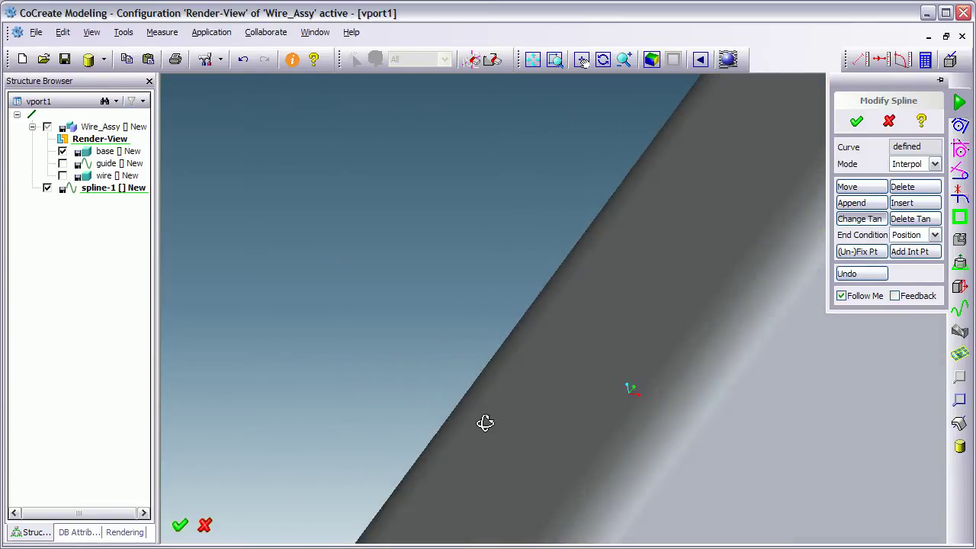
left_click(582, 61)
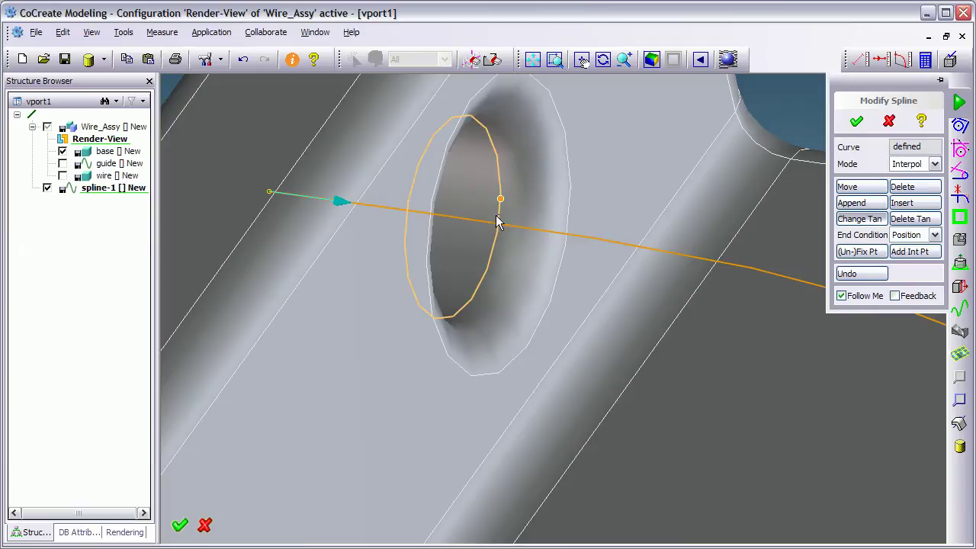
left_click(498, 226)
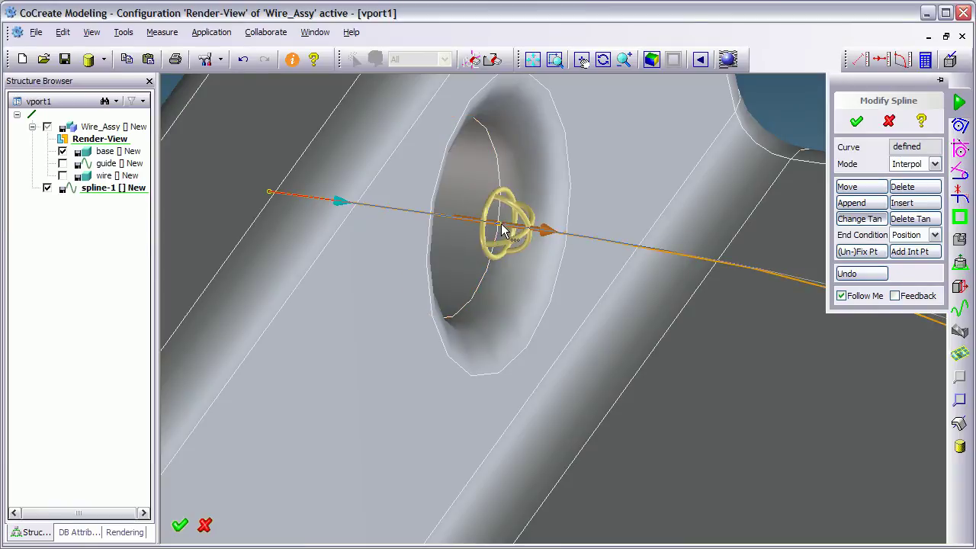
right_click(359, 375)
left_click(385, 414)
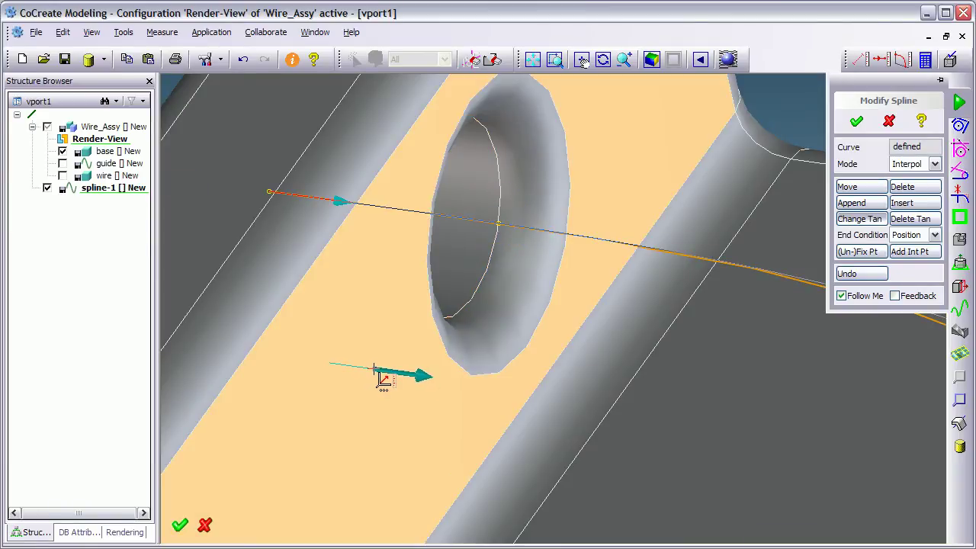
left_click(374, 370)
right_click(375, 372)
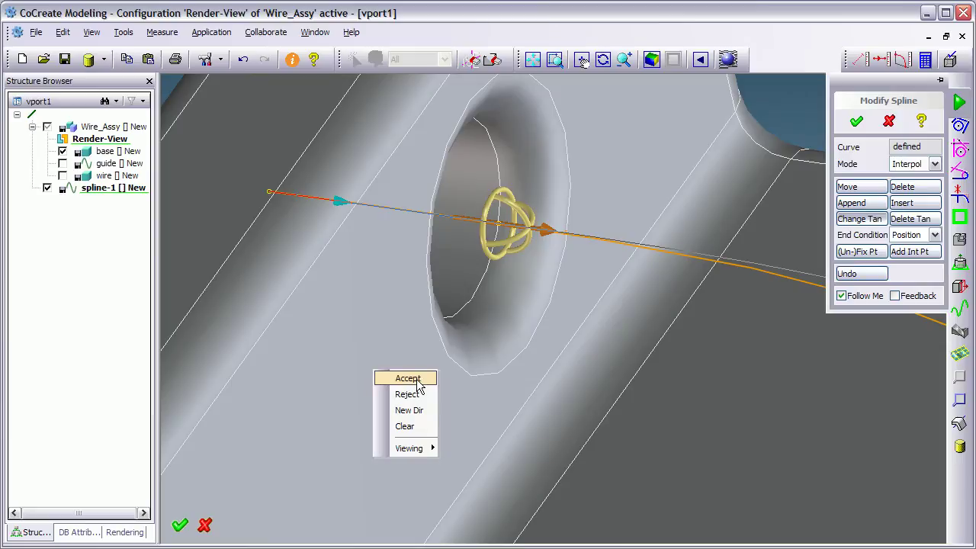
left_click(408, 379)
Change the tangent at the middle support hole's edge facing the near wall to that face's normal, flipped to point into the hole, and accept it
middle_click_drag(417, 390, 601, 371)
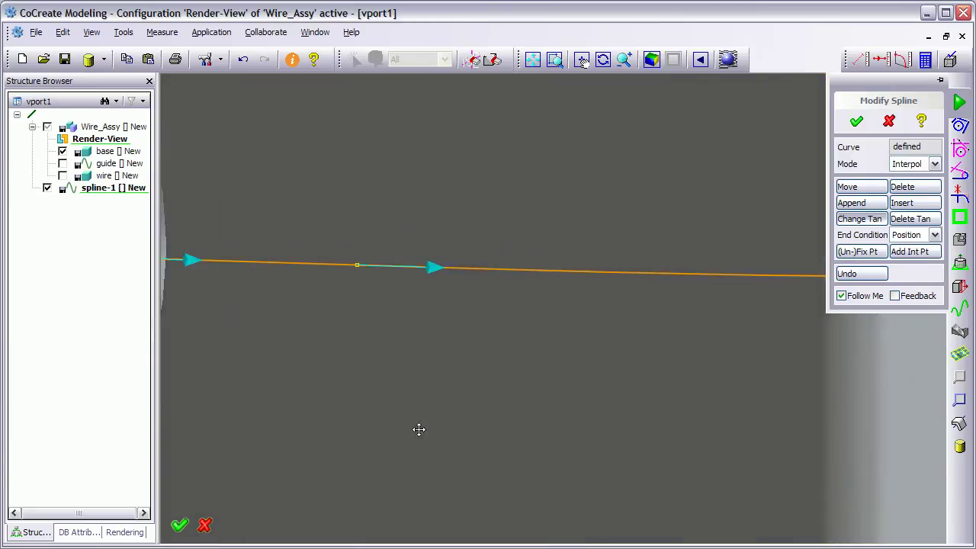
middle_click_drag(419, 429, 92, 465)
middle_click_drag(808, 327, 168, 381)
middle_click_drag(575, 365, 99, 358)
middle_click_drag(907, 321, 658, 333)
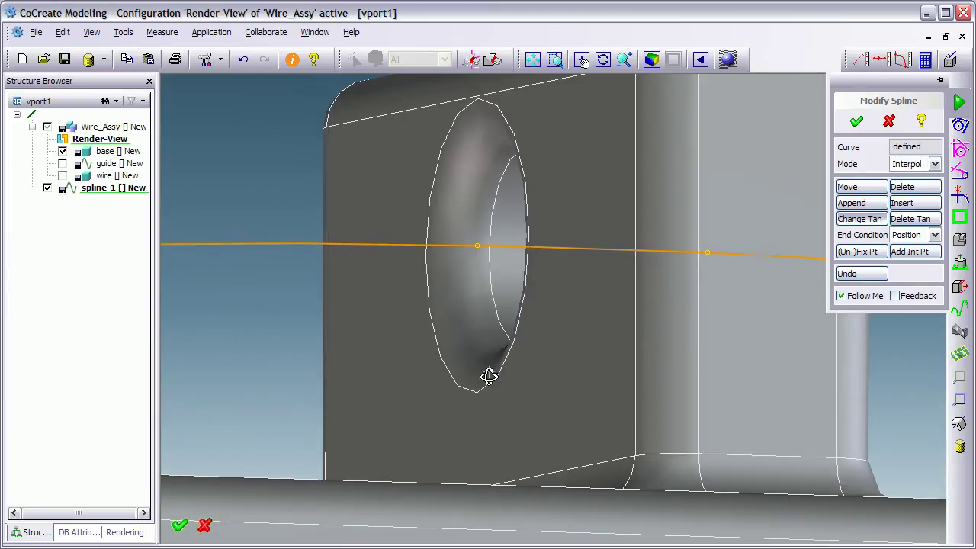
left_click(477, 246)
right_click(385, 330)
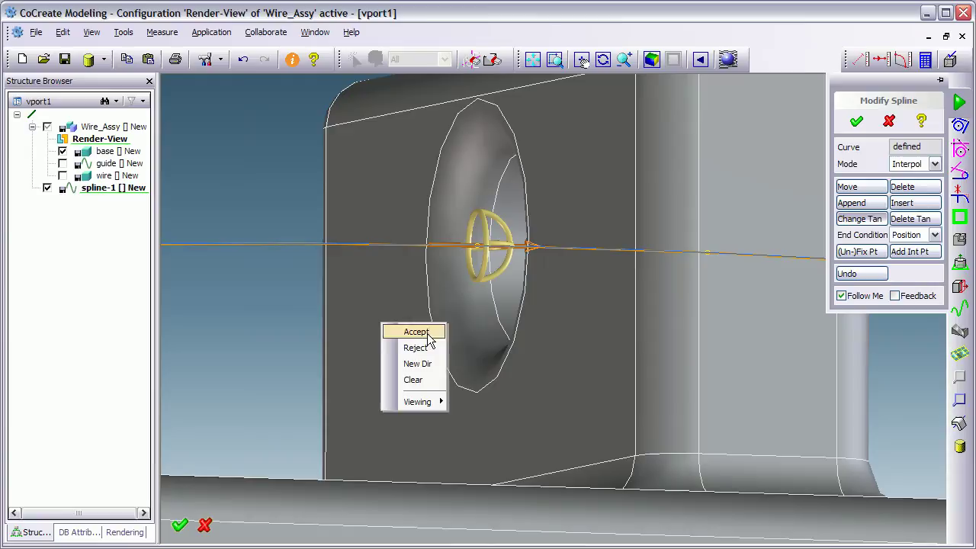
left_click(419, 364)
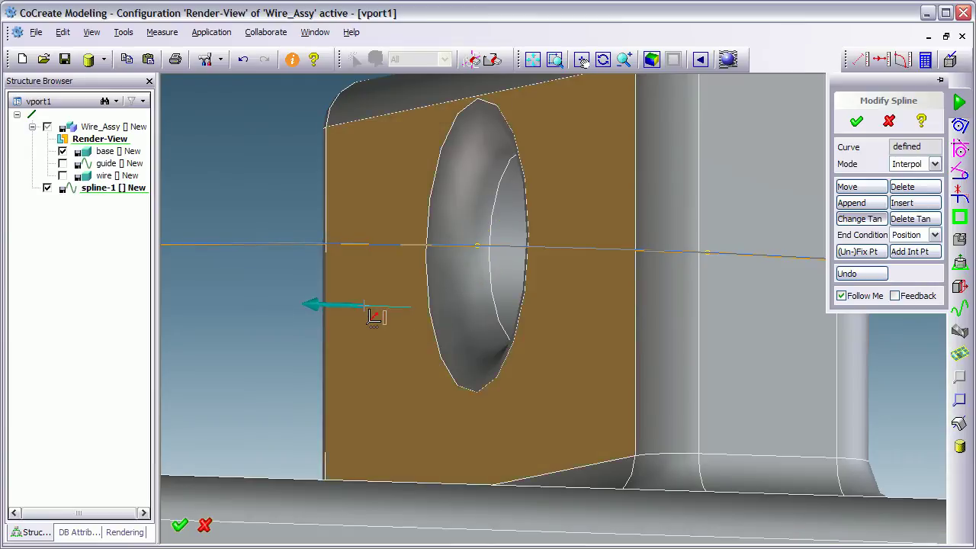
left_click(367, 308)
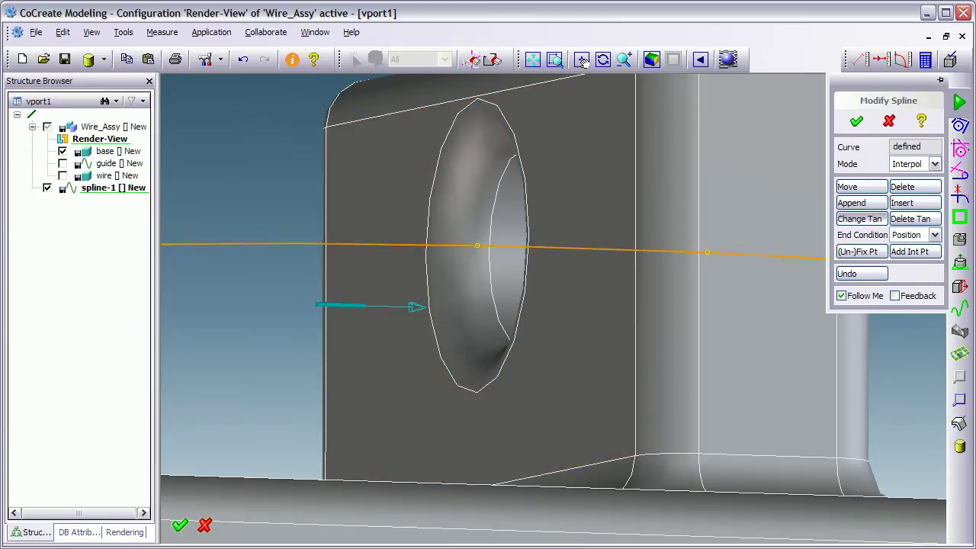
right_click(365, 306)
left_click(395, 316)
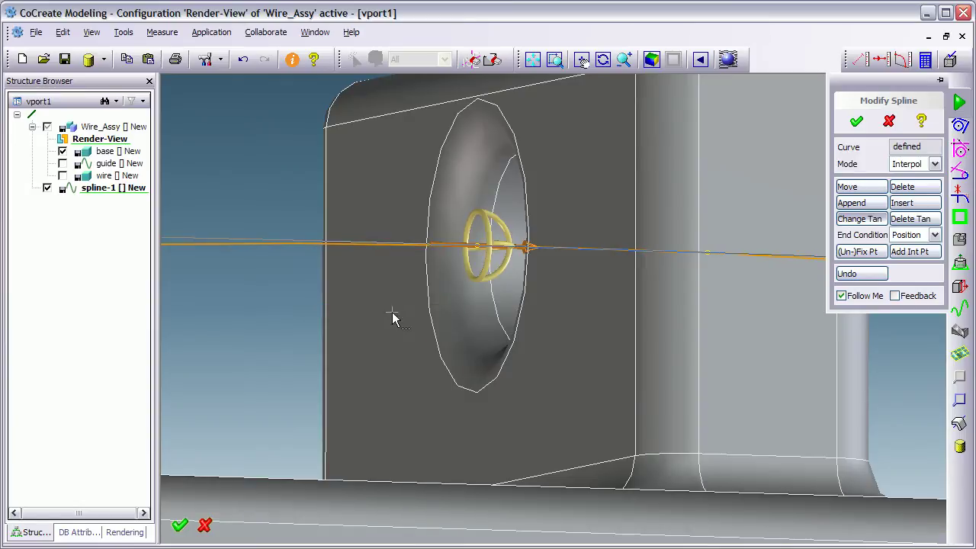
right_click(385, 302)
left_click(410, 309)
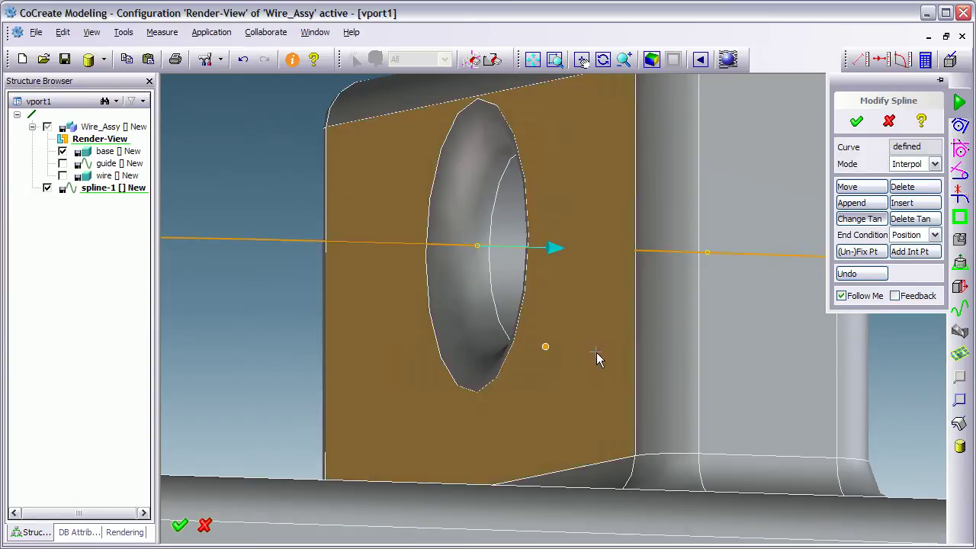
Set the tangent direction at the middle support hole's edge facing the far wall to that face's normal
scroll(602, 444, "down", 5)
middle_click_drag(601, 394, 260, 360)
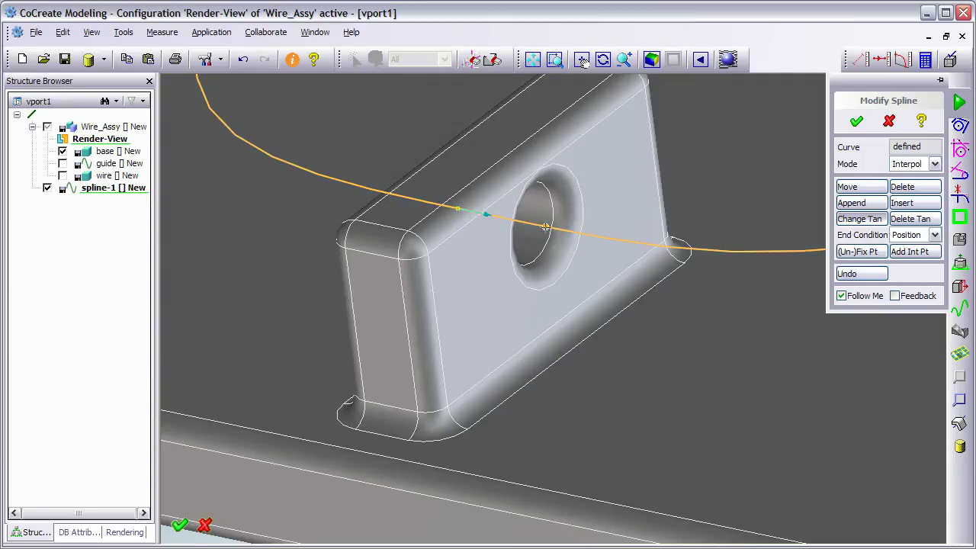
left_click(547, 228)
right_click(618, 186)
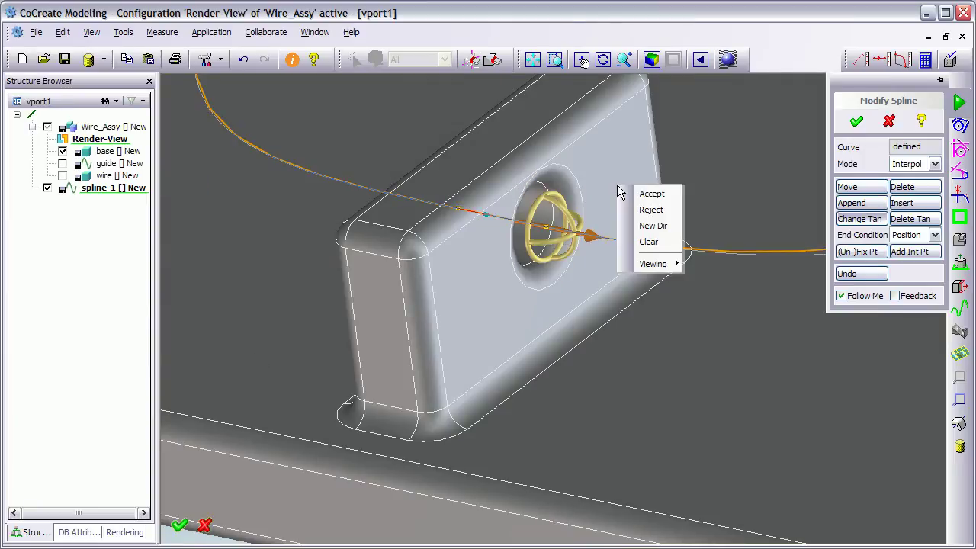
left_click(653, 226)
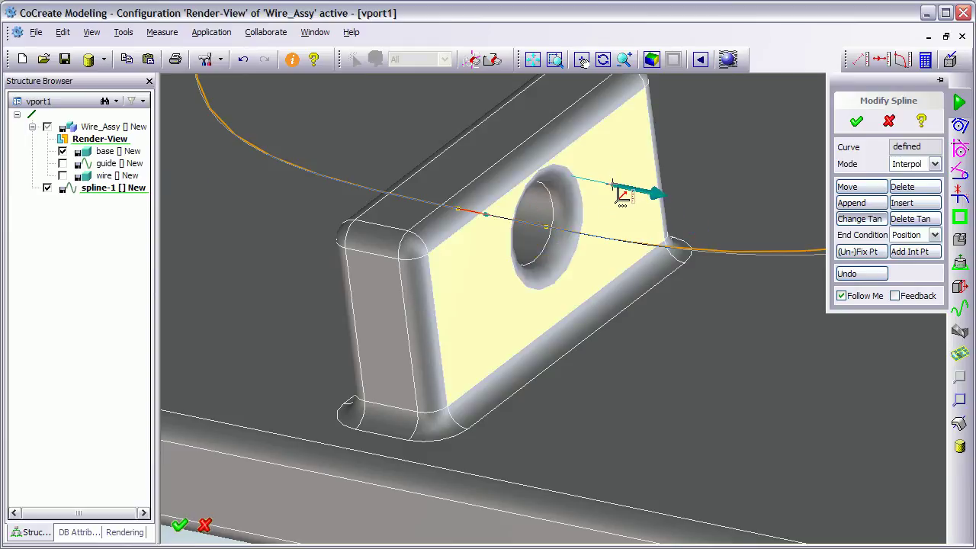
right_click(613, 185)
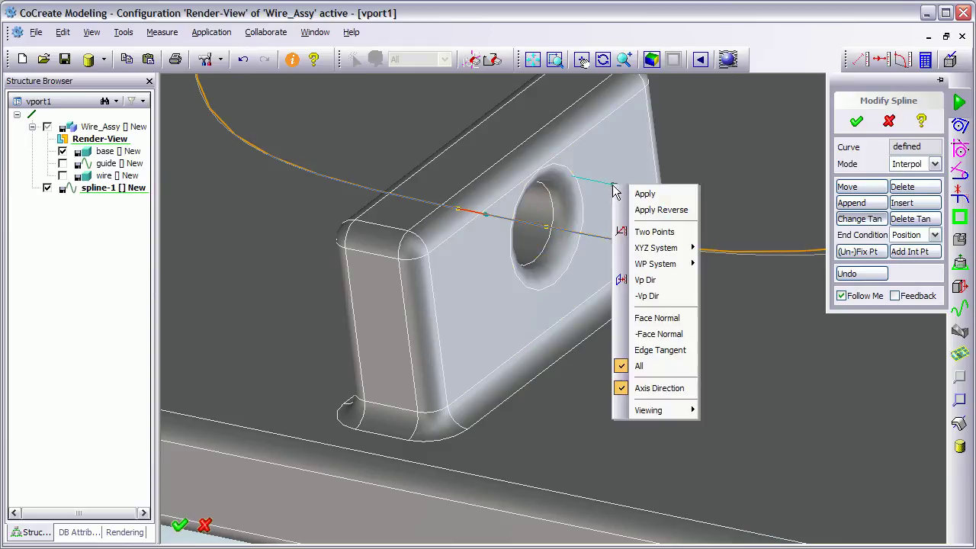
left_click(629, 194)
right_click(621, 186)
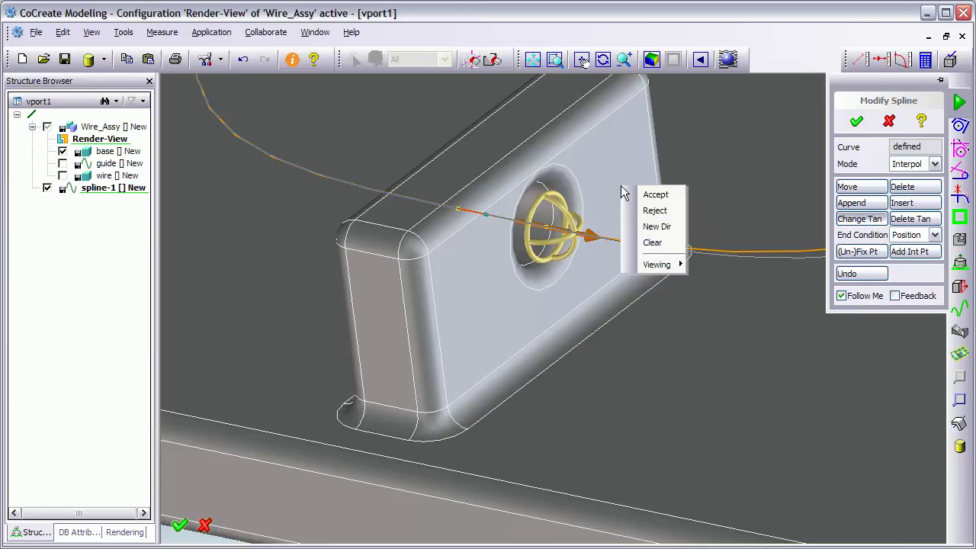
Define a new direction for the same tangent from the middle support's face normal and accept the tangent change
left_click(654, 227)
middle_click_drag(661, 402, 243, 221)
middle_click_drag(641, 313, 479, 426)
middle_click_drag(591, 306, 532, 305)
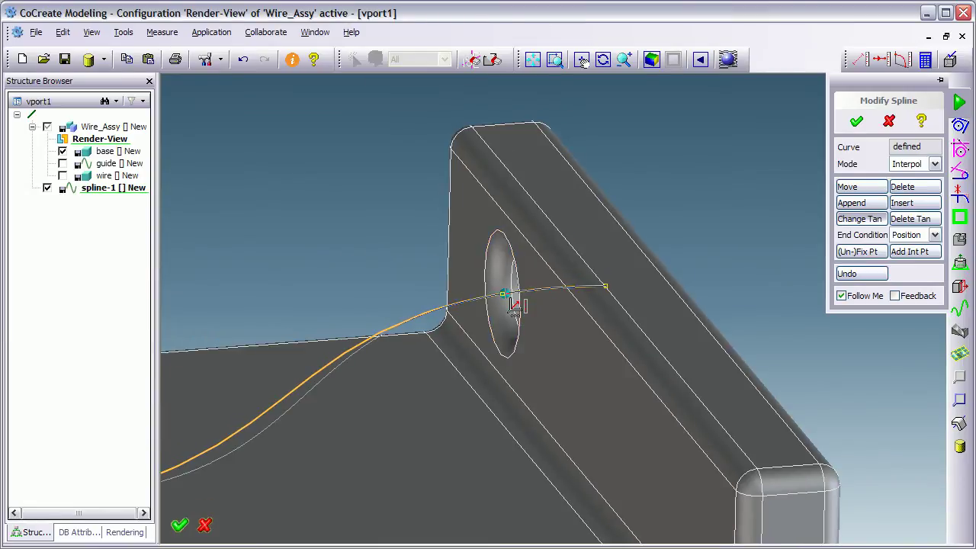
left_click(517, 318)
middle_click_drag(423, 390, 320, 267)
right_click(314, 261)
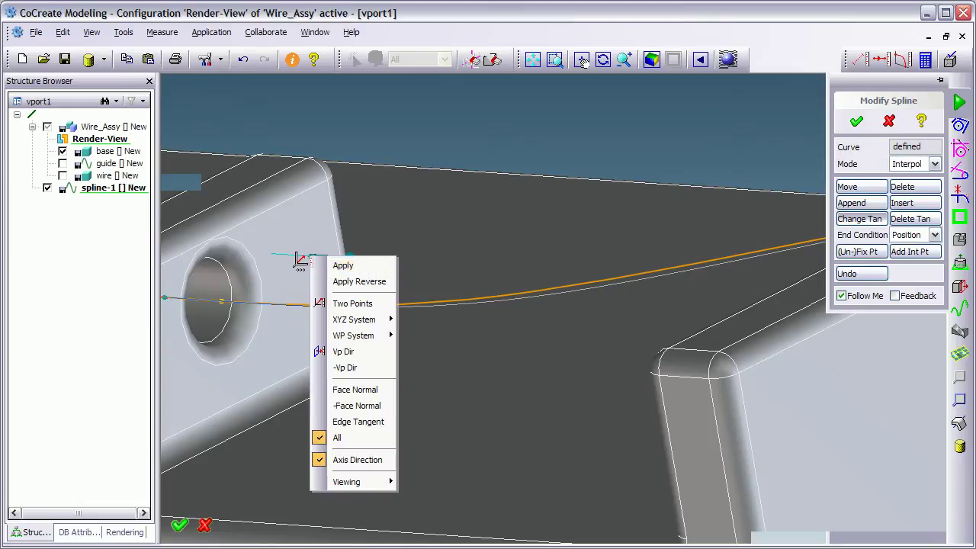
left_click(299, 261)
left_click(293, 266)
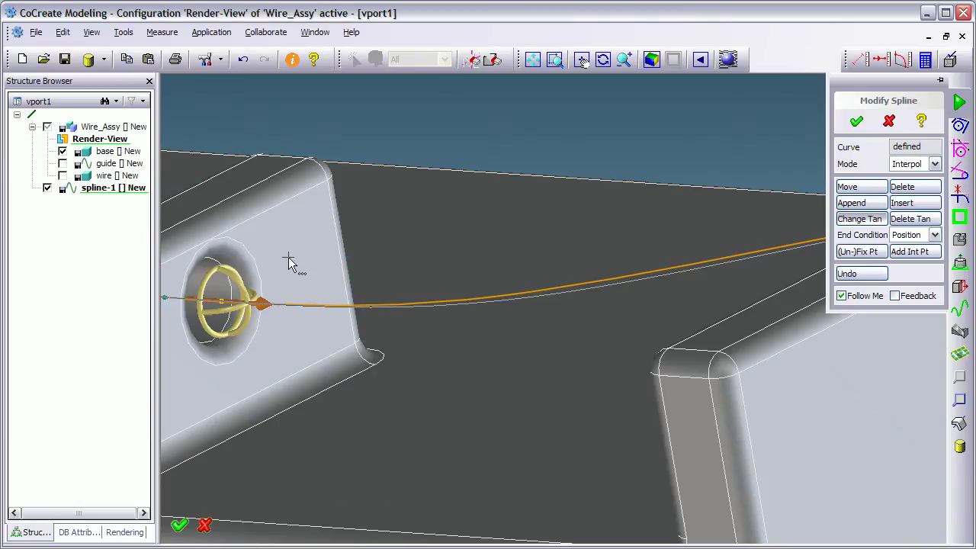
right_click(290, 263)
left_click(305, 263)
Change the spline's tangent at the far wall hole's inner edge to the inner face's normal, flipped to point into the hole, and accept it
middle_click_drag(338, 352, 312, 310)
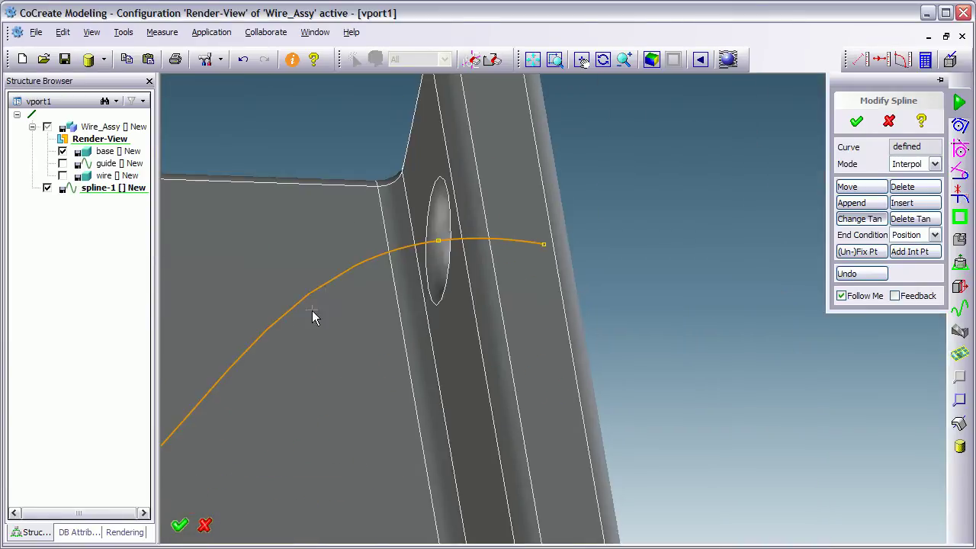
left_click(436, 242)
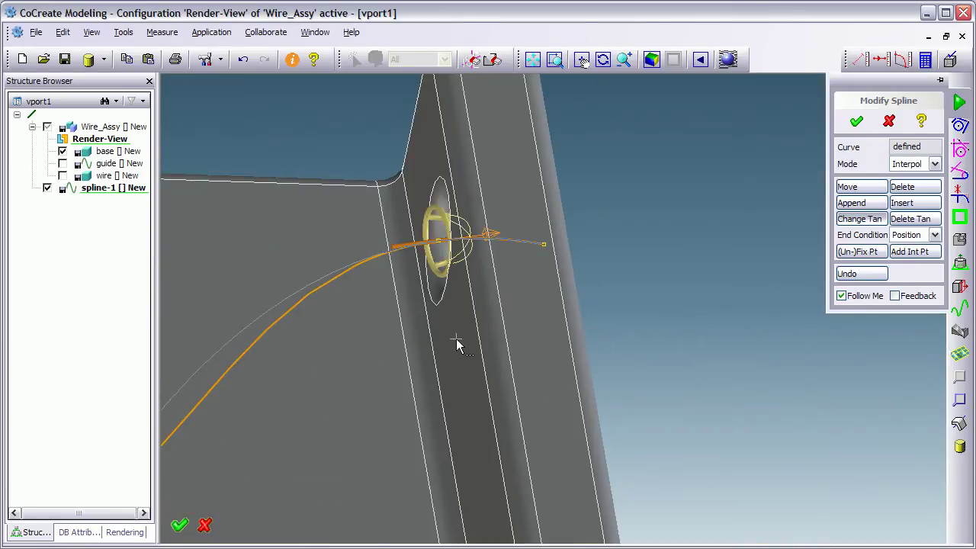
right_click(457, 344)
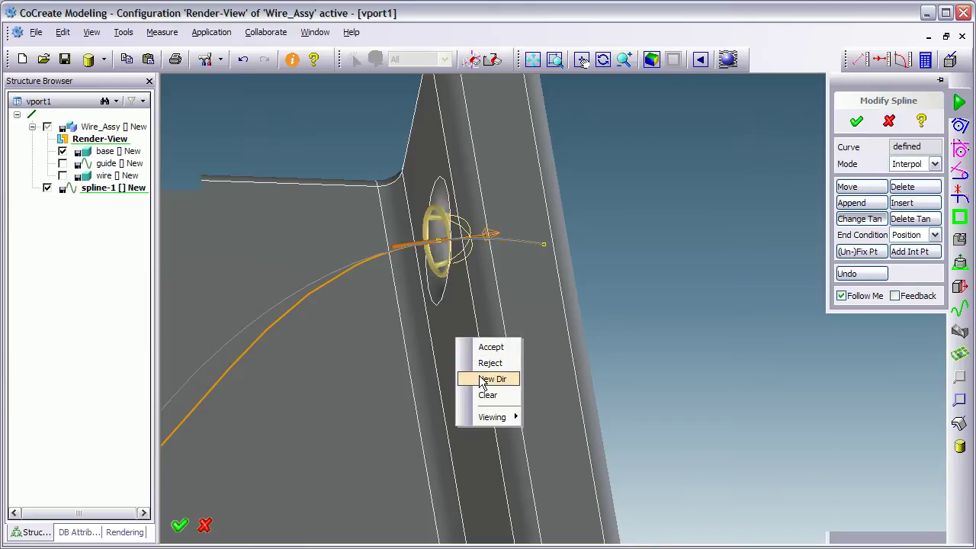
left_click(492, 379)
left_click(457, 343)
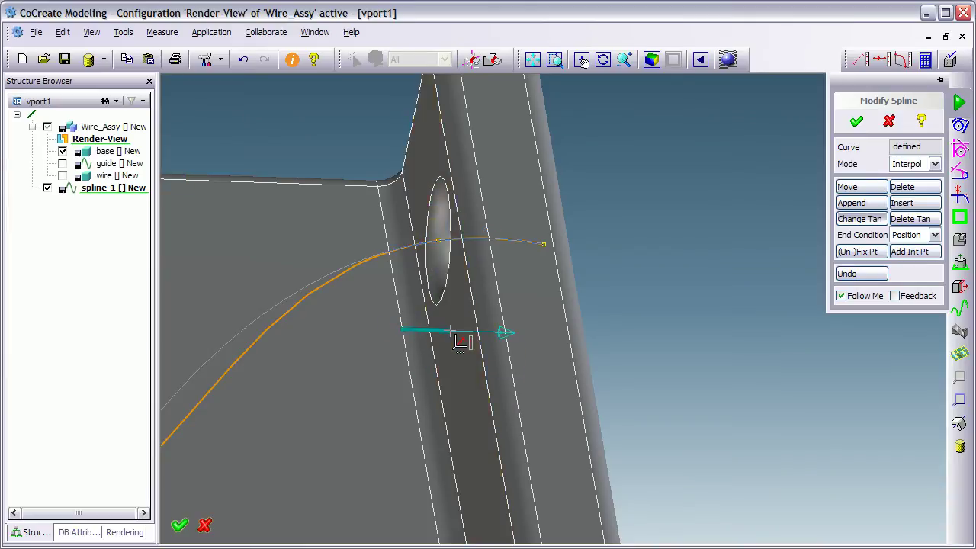
right_click(450, 337)
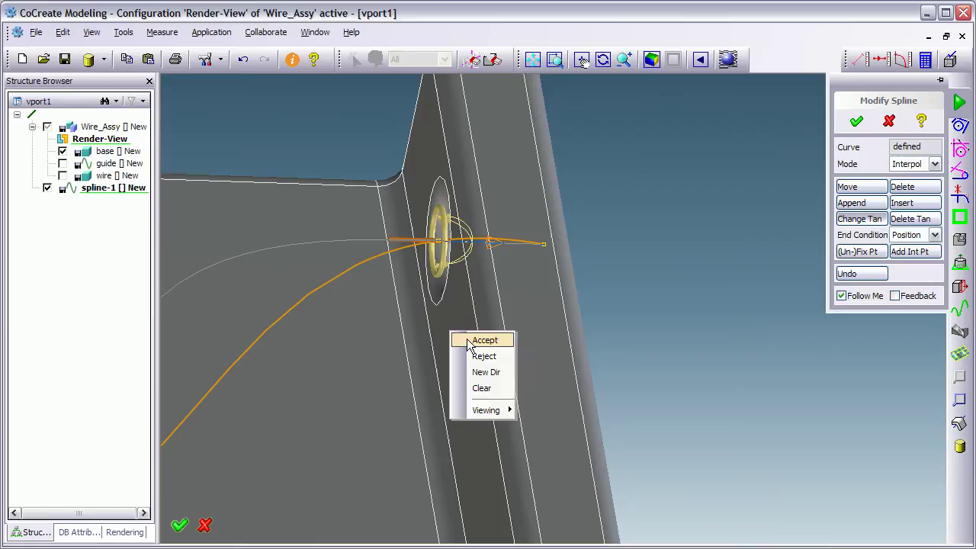
left_click(468, 341)
middle_click_drag(468, 342, 306, 395)
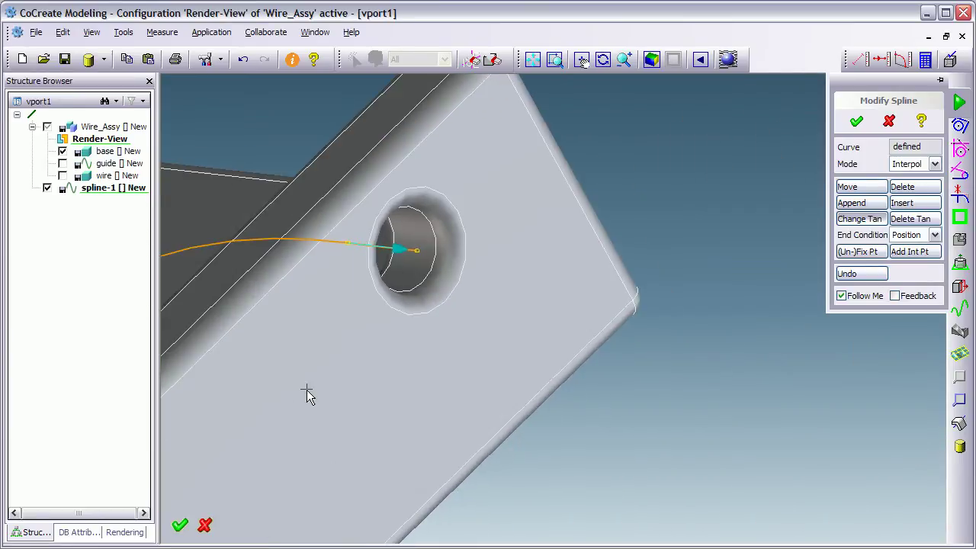
Set the spline's tangent at the far wall hole's outer end to the outer face's normal, accept it, and finish modifying the spline
left_click(393, 382)
right_click(489, 354)
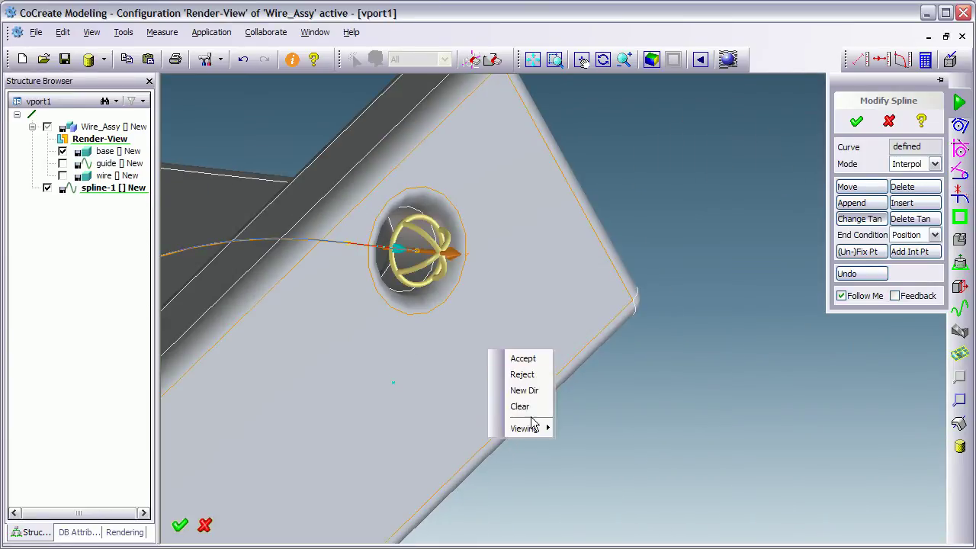
left_click(531, 392)
right_click(529, 314)
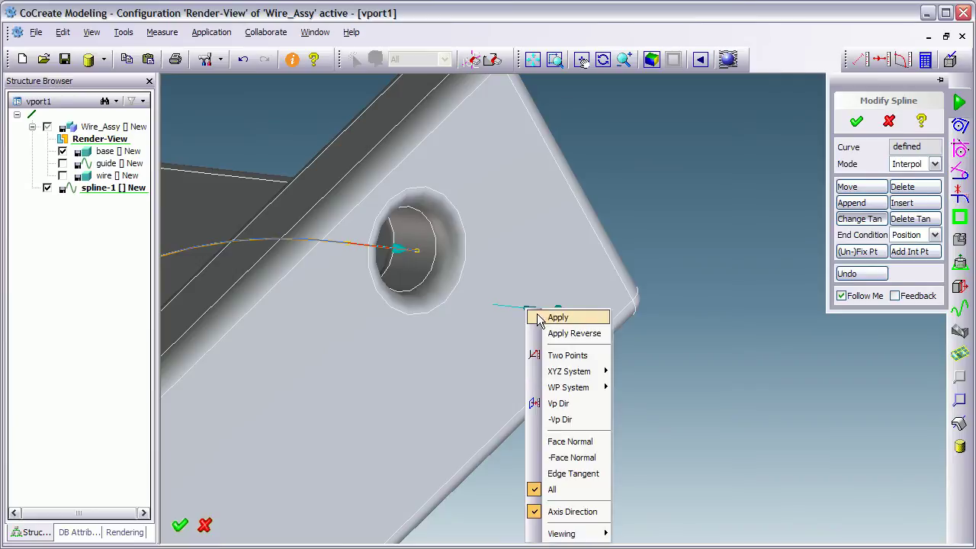
left_click(539, 319)
right_click(540, 287)
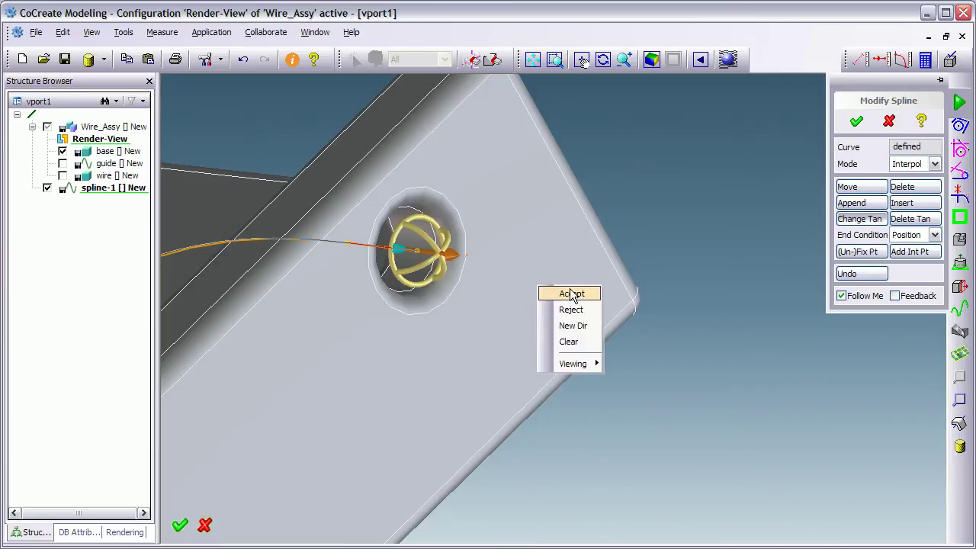
left_click(571, 294)
left_click(859, 123)
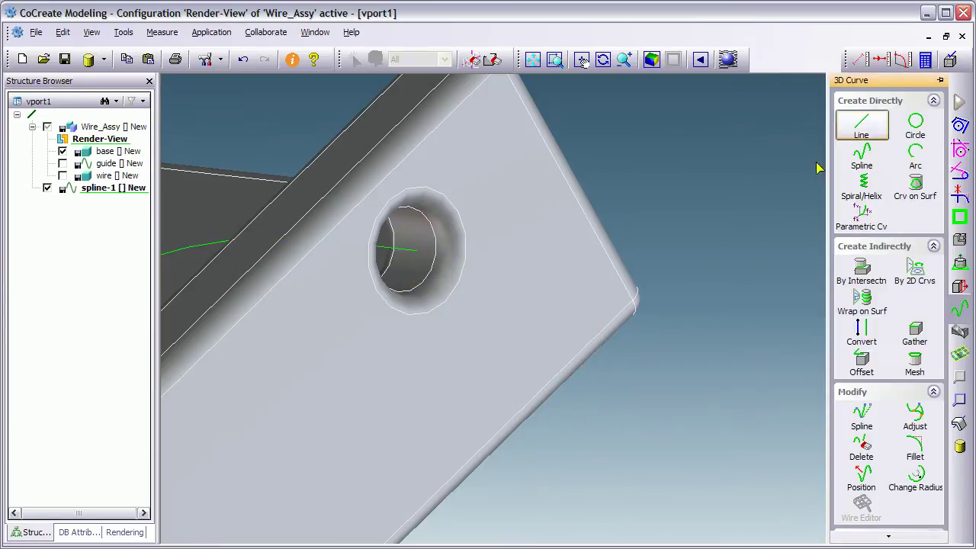
Create a workplane on the outer face of the near end wall
middle_click_drag(345, 462, 460, 503)
middle_click_drag(174, 451, 632, 447)
middle_click_drag(653, 392, 594, 413)
middle_click_drag(606, 378, 456, 424)
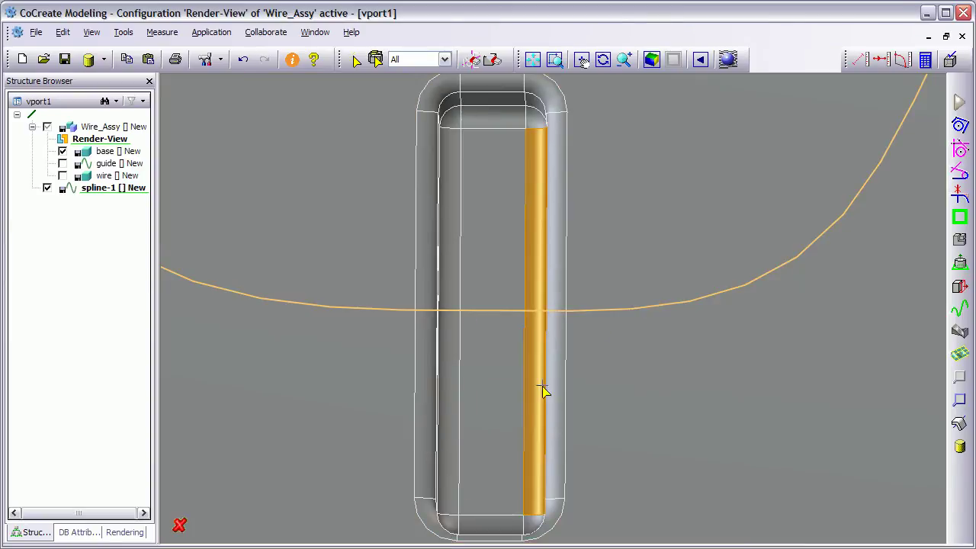
middle_click_drag(638, 420, 708, 347)
scroll(708, 347, "down", 10)
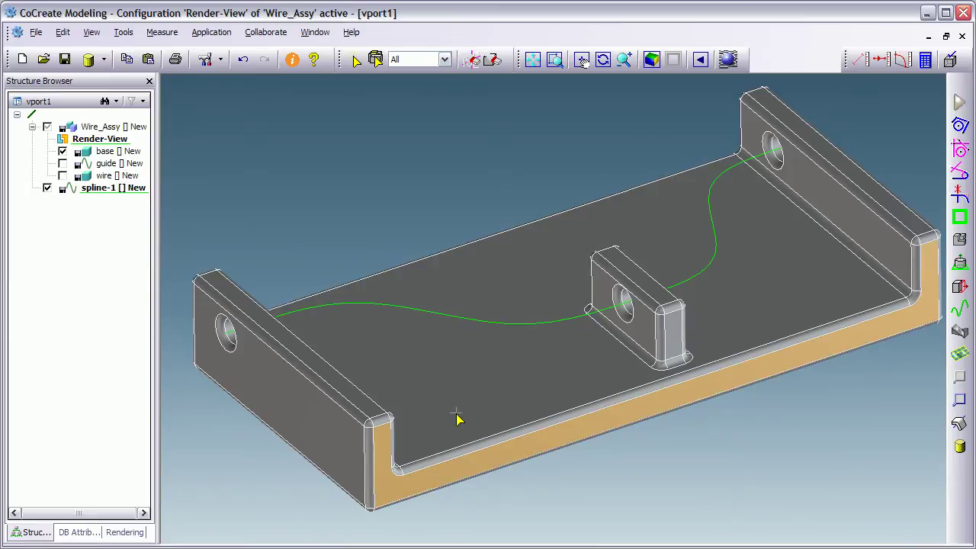
left_click(284, 393)
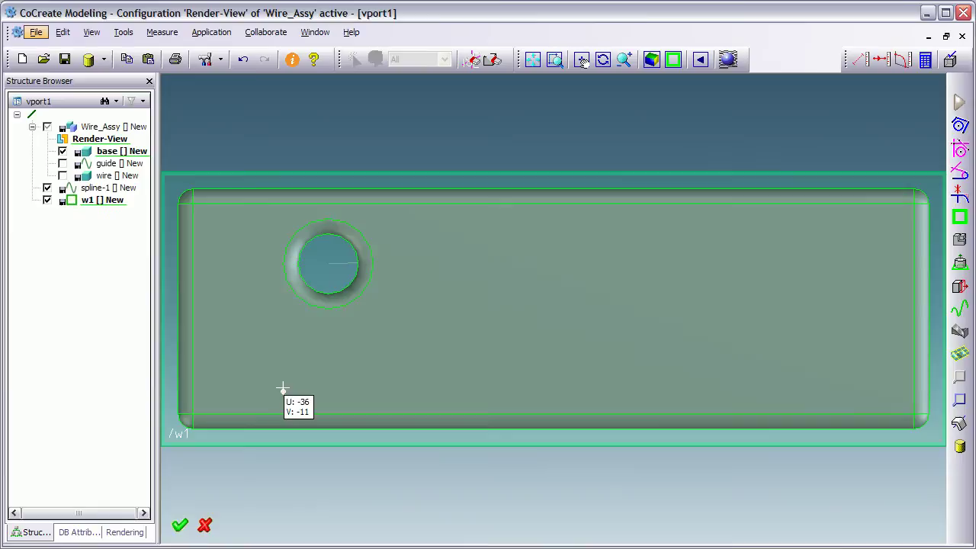
Start a circle on the workplane with its centre at the near wall hole's centre
middle_click_drag(479, 330, 529, 371)
middle_click_drag(455, 362, 595, 357)
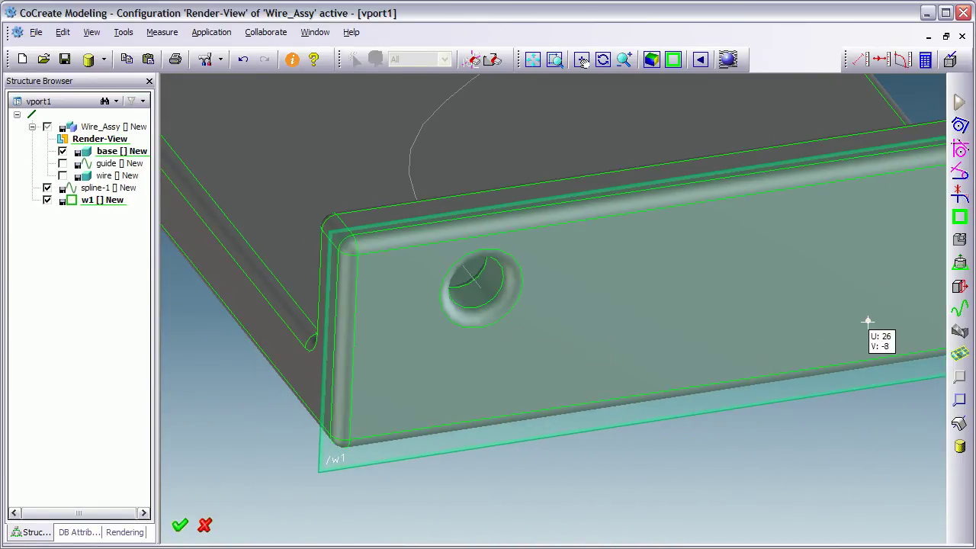
left_click(961, 126)
left_click(961, 128)
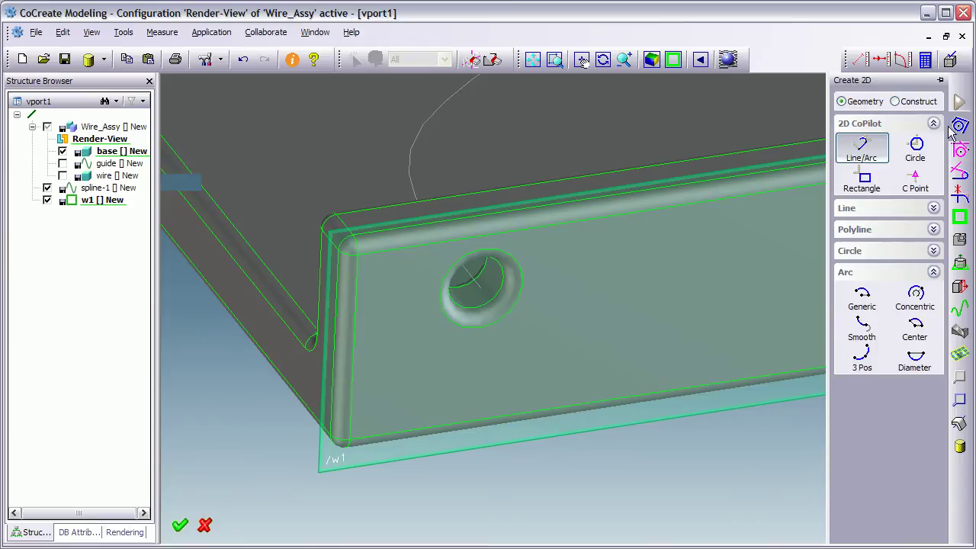
left_click(917, 149)
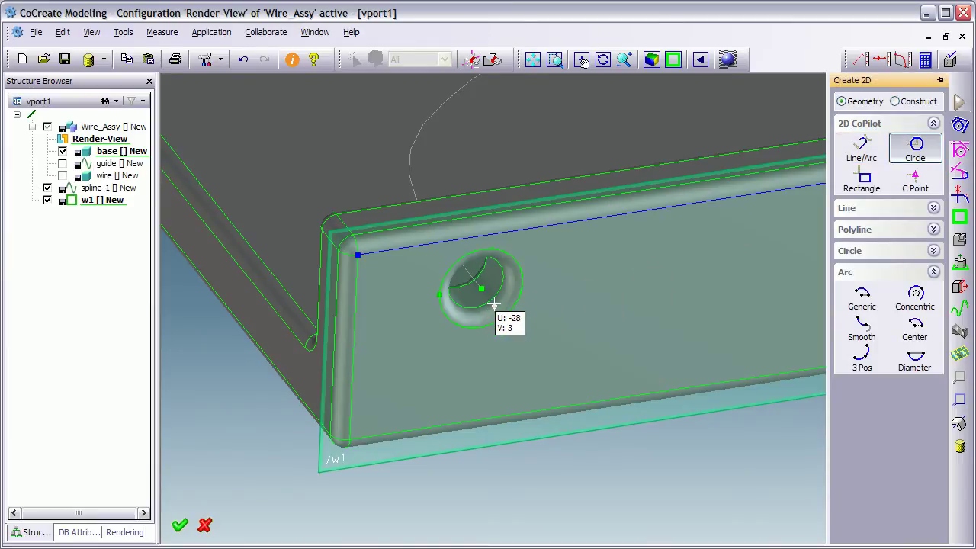
left_click(481, 288)
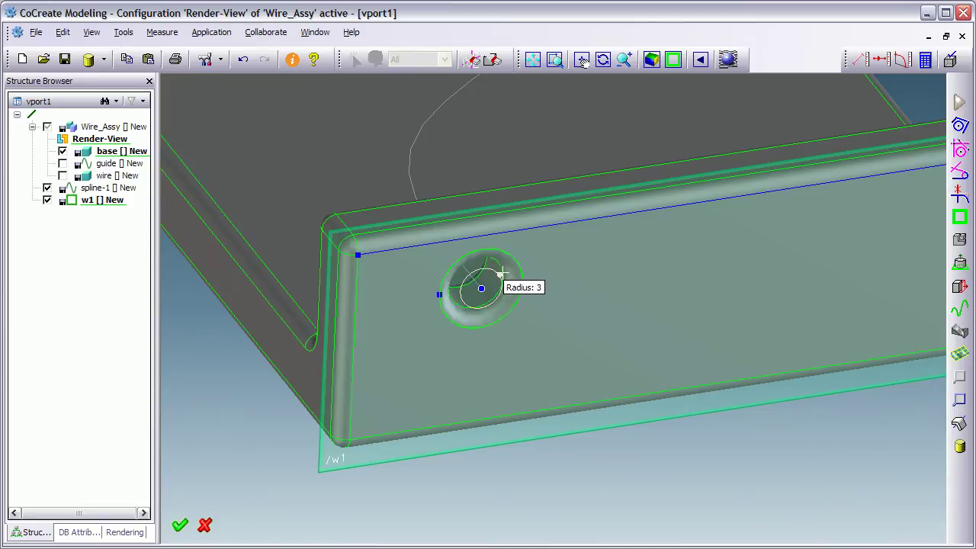
Turn off the In Plane Only option in the 2D CoPilot's 3D snap settings
middle_click_drag(542, 379, 561, 233)
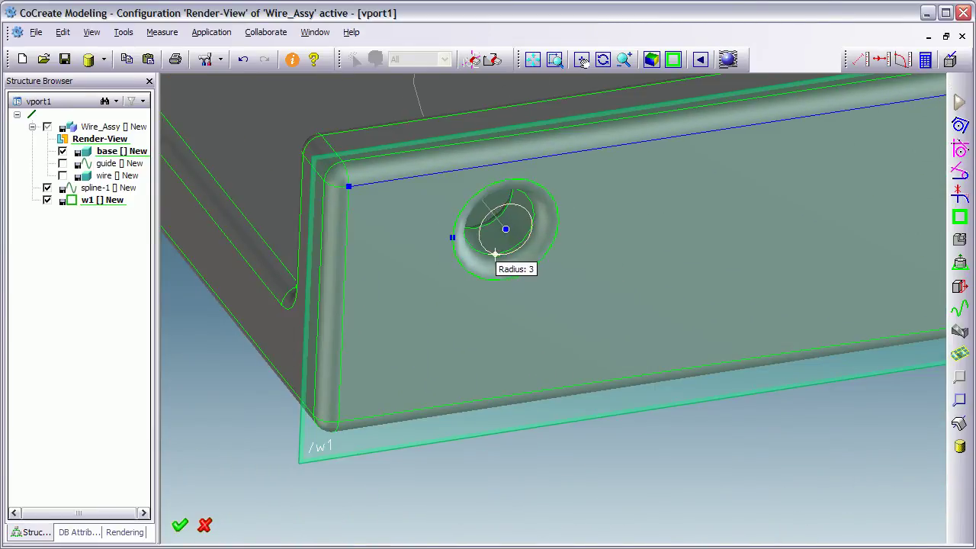
right_click(492, 255)
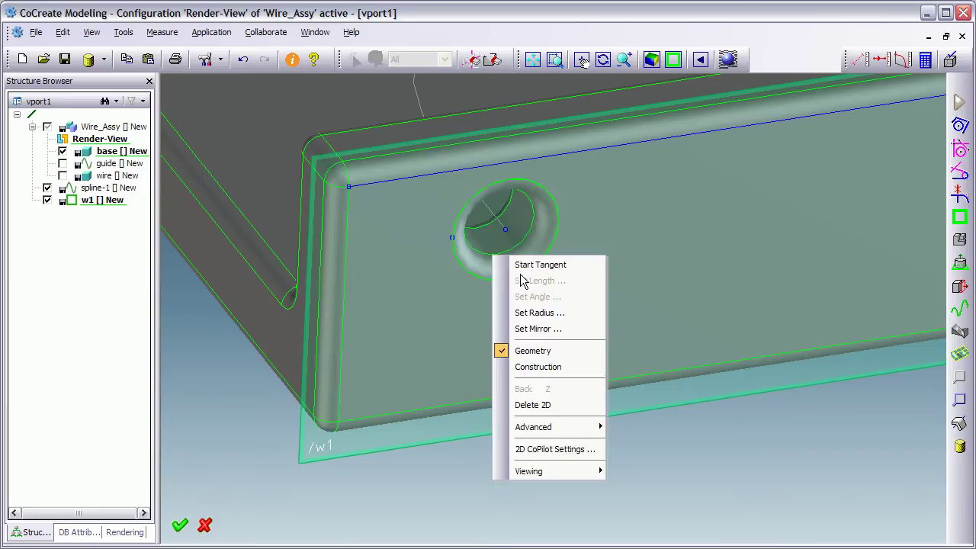
left_click(548, 450)
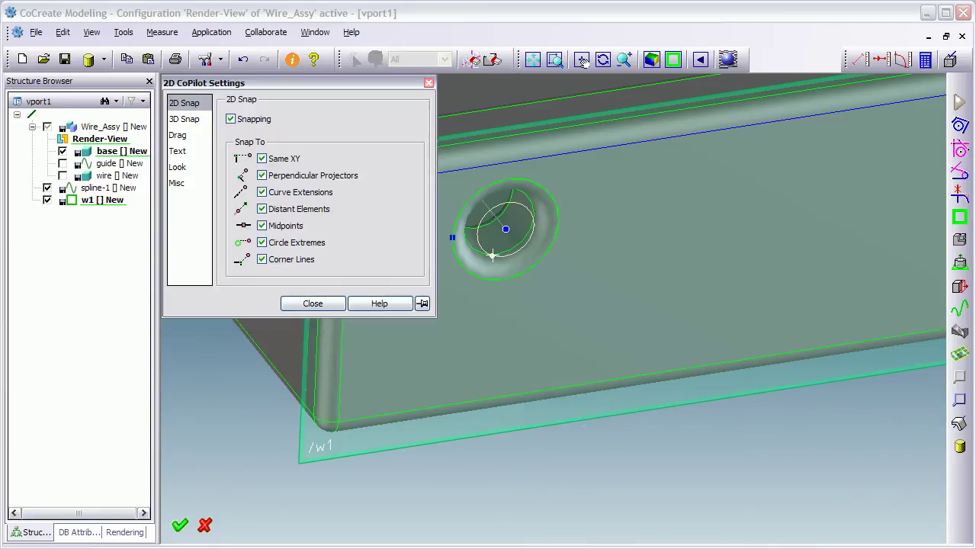
left_click(184, 120)
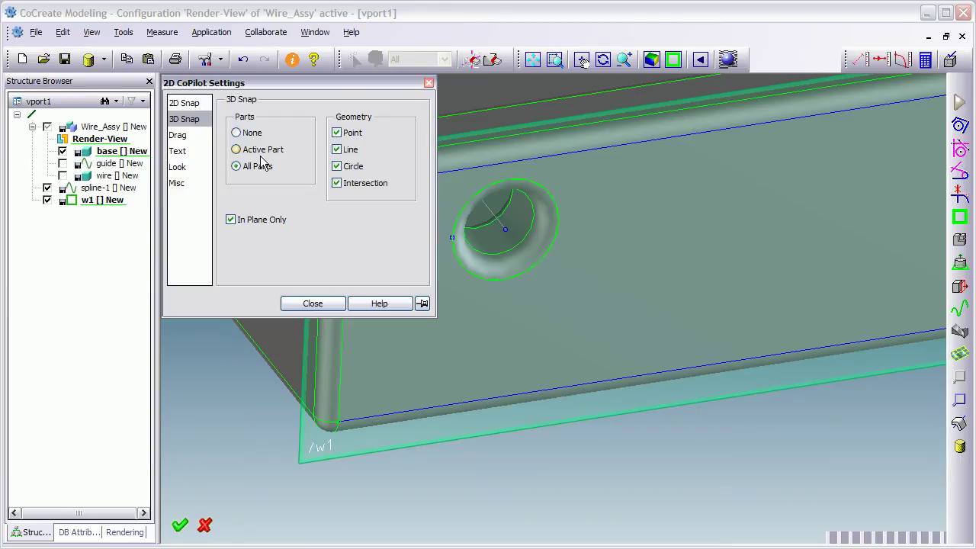
left_click(238, 221)
left_click(308, 304)
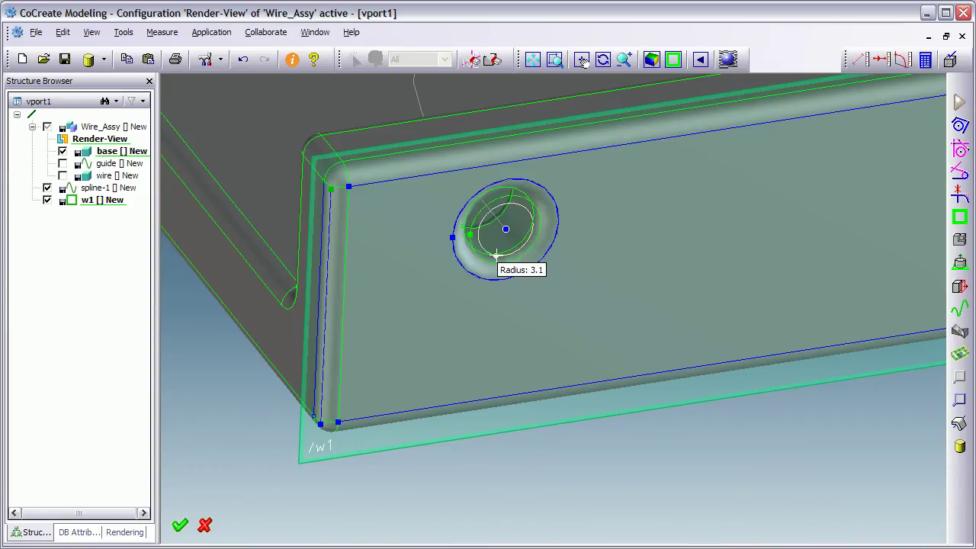
Complete the circle by sizing it to the hole's inner edge, and end the circle command
left_click(479, 255)
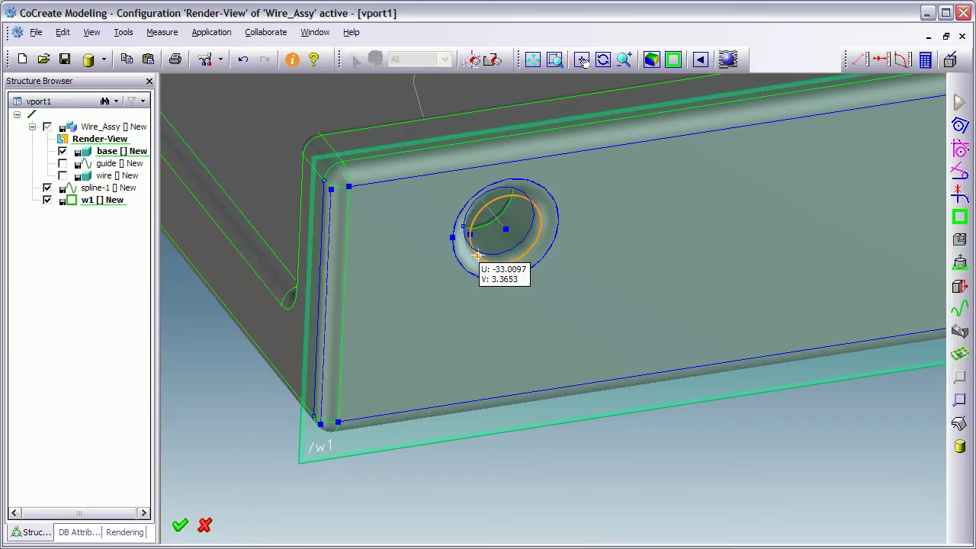
middle_click(649, 301)
middle_click_drag(619, 308, 560, 383)
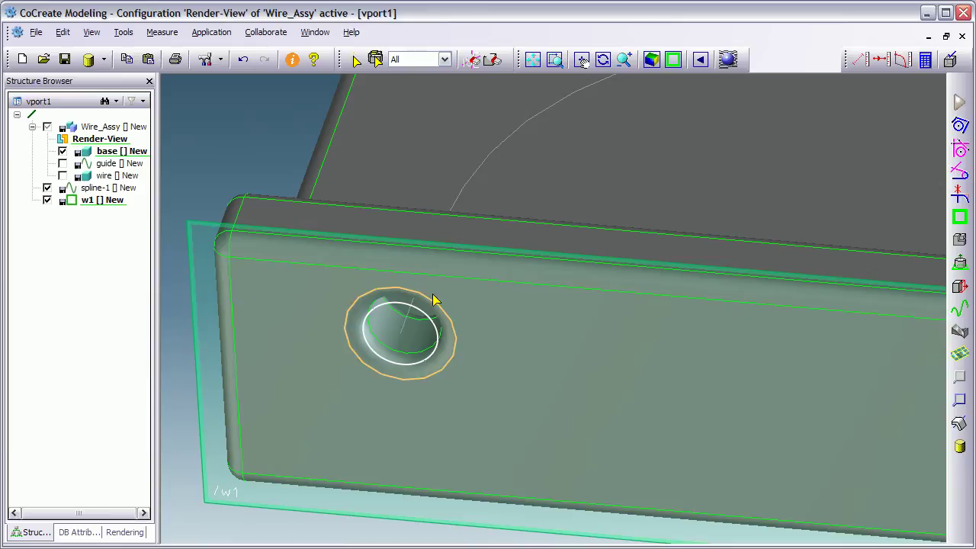
Set up an additive sweep of the circle with the spline as spine and preview it
left_click(961, 287)
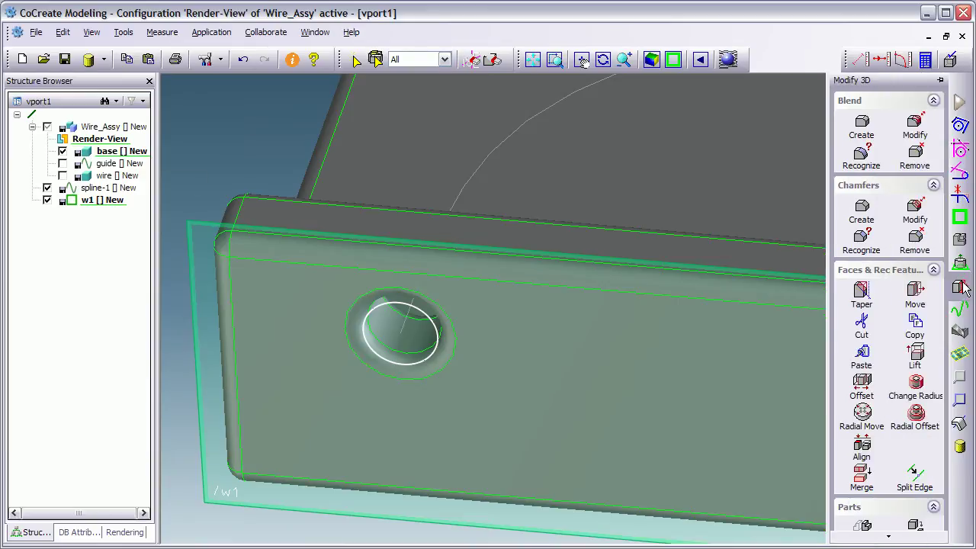
left_click(961, 332)
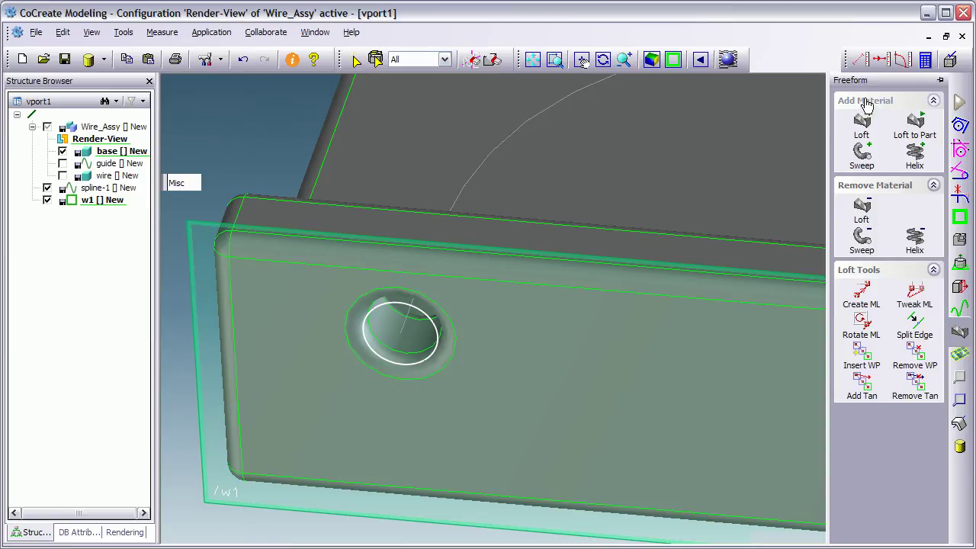
left_click(862, 155)
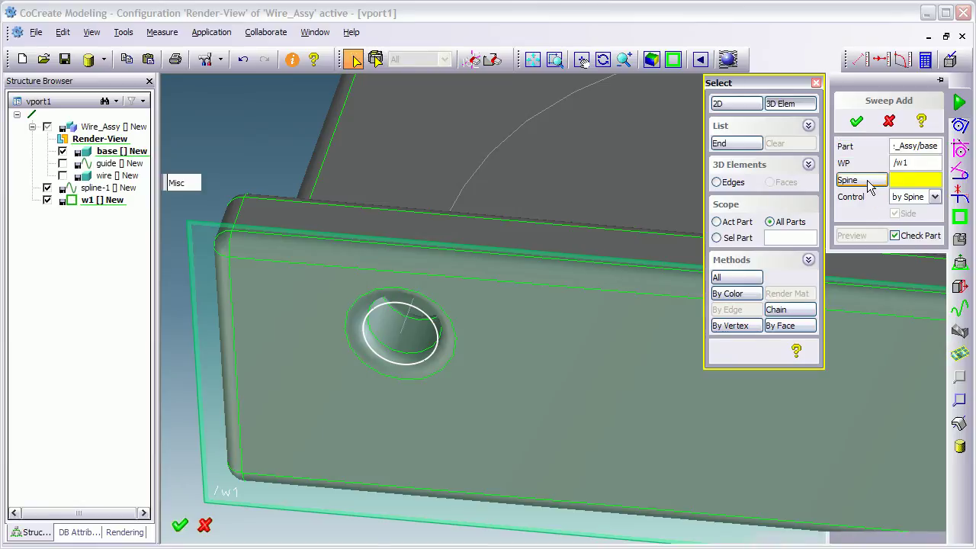
left_click(474, 168)
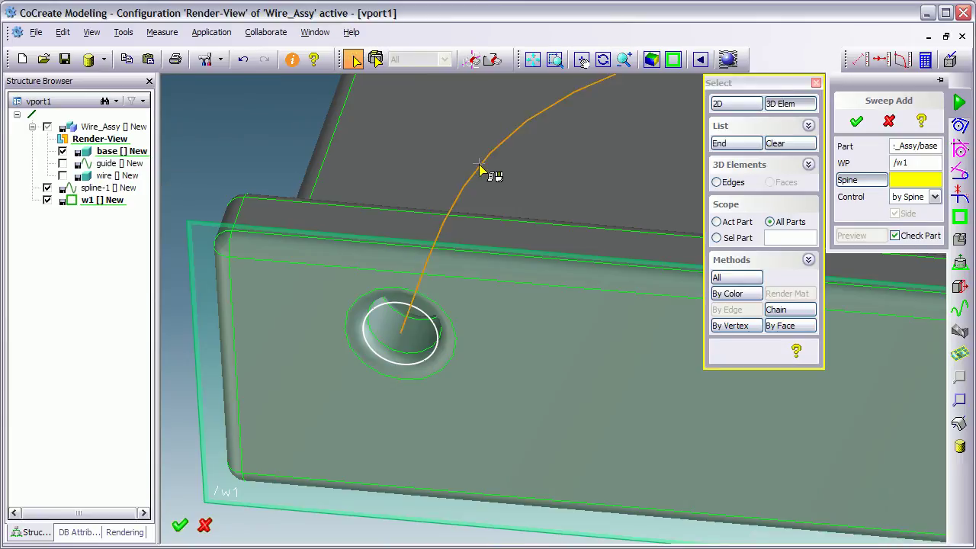
left_click(736, 144)
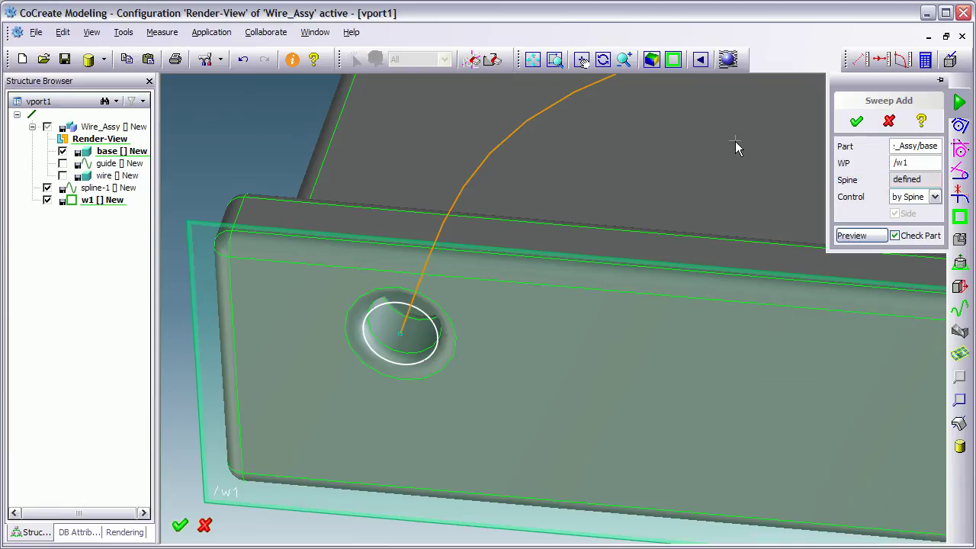
left_click(855, 235)
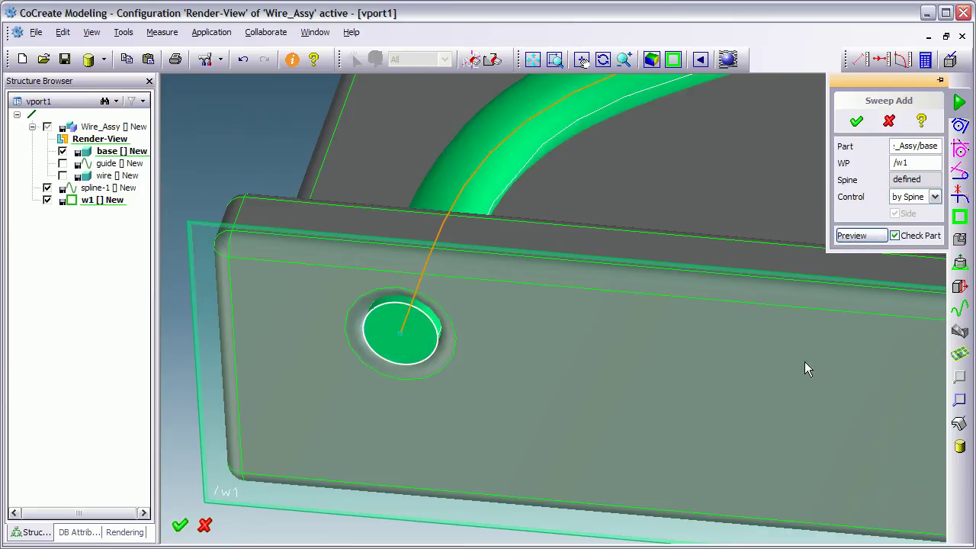
Assign the sweep to a new part named wire-1 in the assembly and complete it
scroll(696, 484, "down", 4)
middle_click_drag(623, 425, 298, 442)
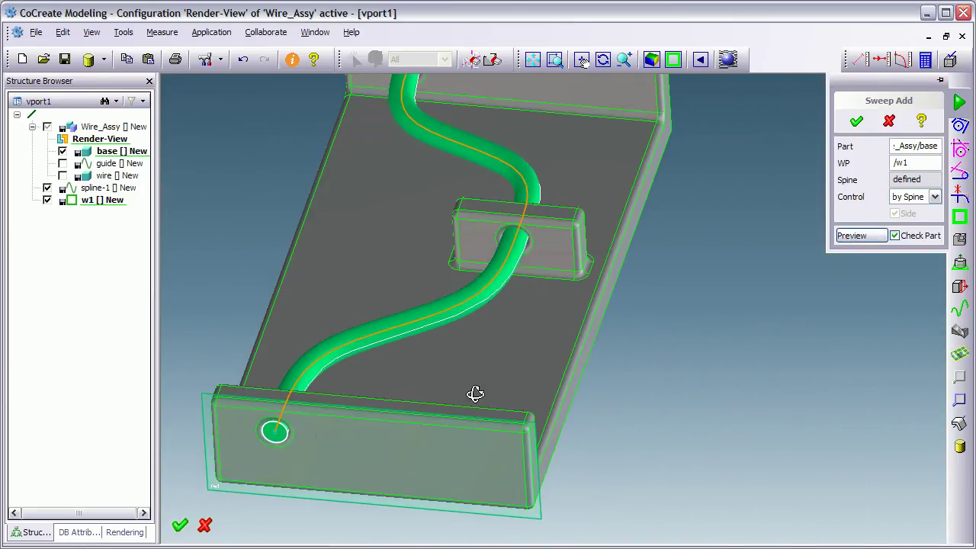
middle_click_drag(473, 392, 490, 406)
middle_click_drag(508, 342, 596, 337)
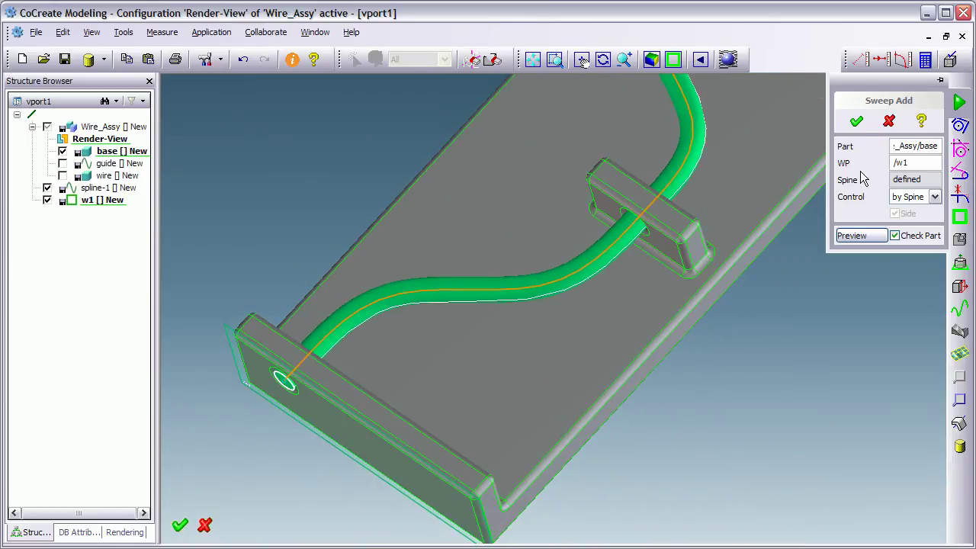
left_click(921, 146)
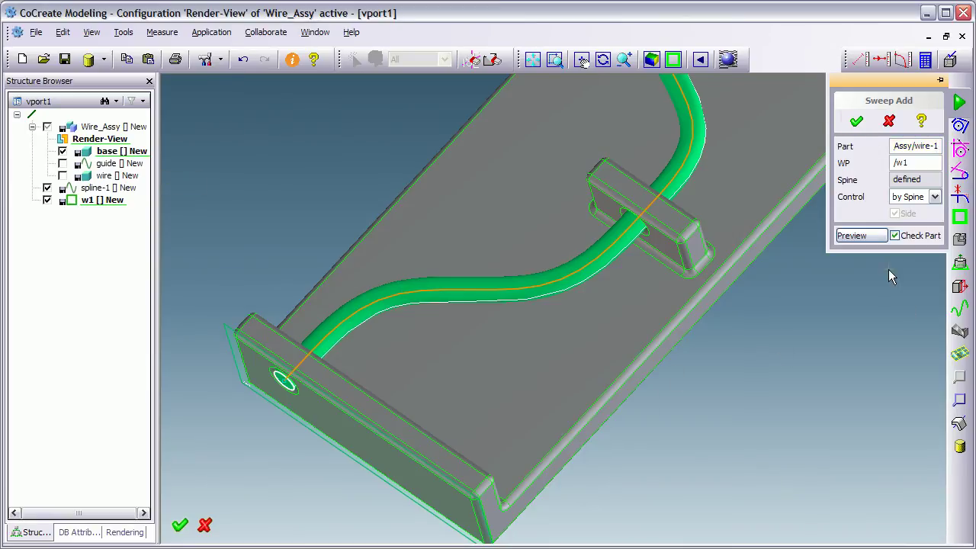
left_click(856, 121)
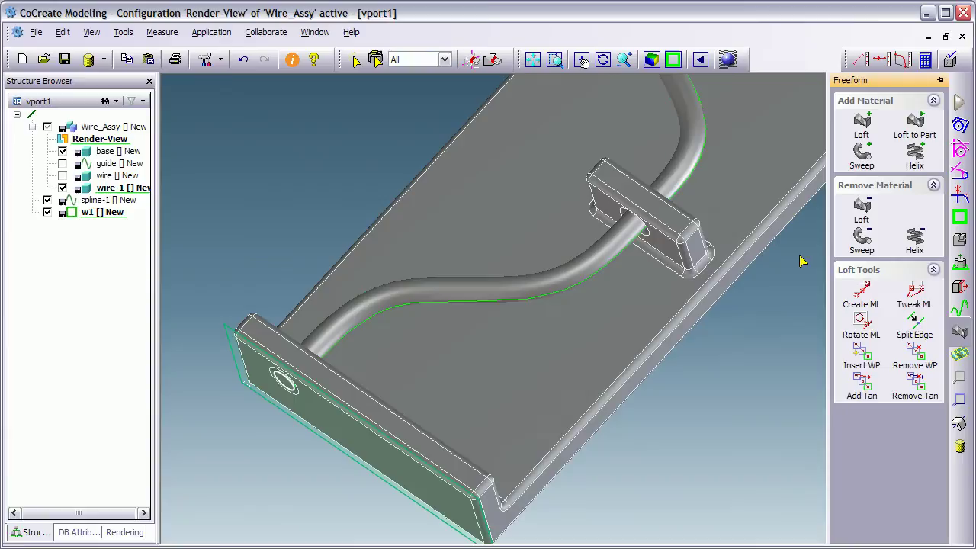
Move the wire's end face at the near wall outward along its normal so that the wire protrudes from the hole
middle_click_drag(521, 494, 523, 439)
scroll(538, 464, "up", 5)
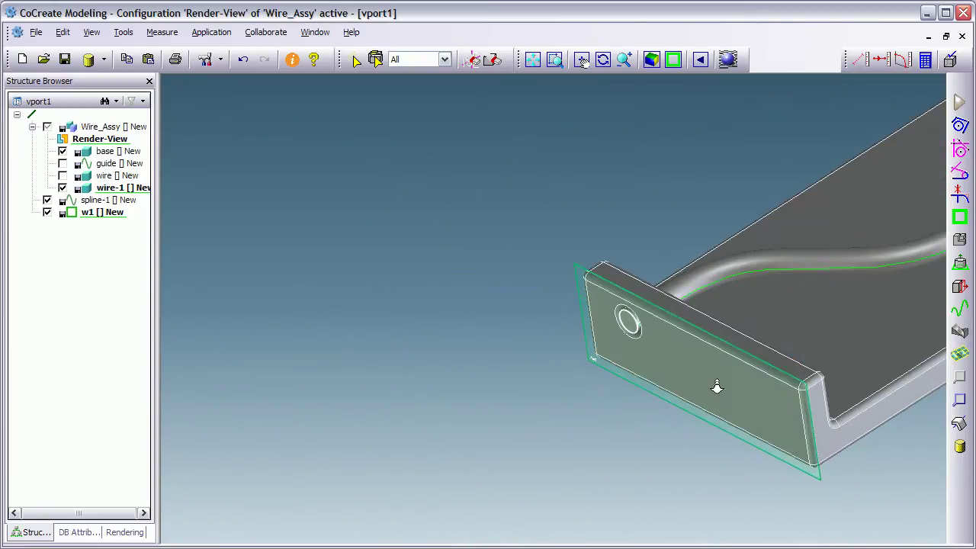
middle_click_drag(632, 518, 632, 533)
middle_click_drag(660, 416, 549, 185)
middle_click_drag(548, 248, 518, 534)
middle_click_drag(632, 370, 805, 239)
middle_click_drag(668, 278, 647, 409)
middle_click_drag(642, 343, 671, 477)
left_click(513, 393)
right_click(513, 396)
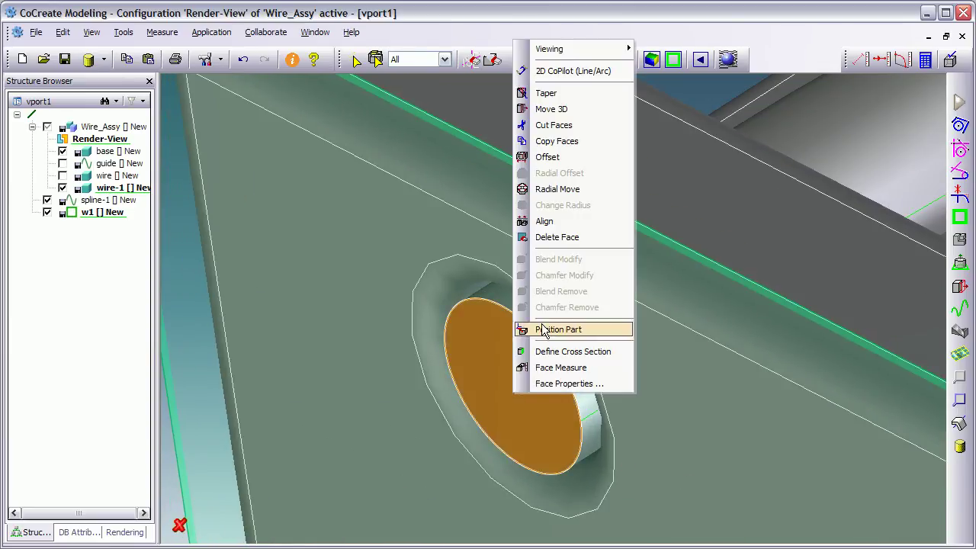
left_click(580, 108)
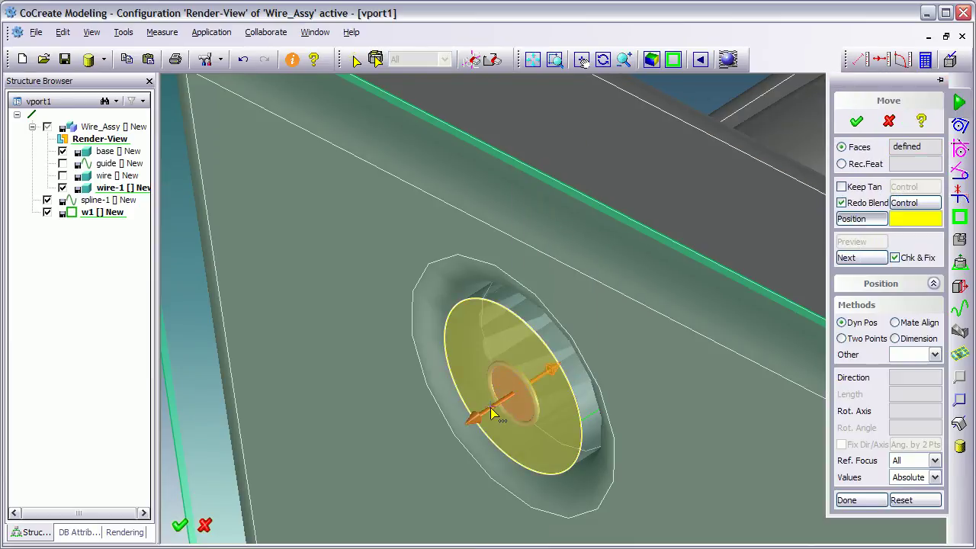
left_click(488, 410)
left_click(292, 462)
middle_click_drag(589, 356, 591, 348)
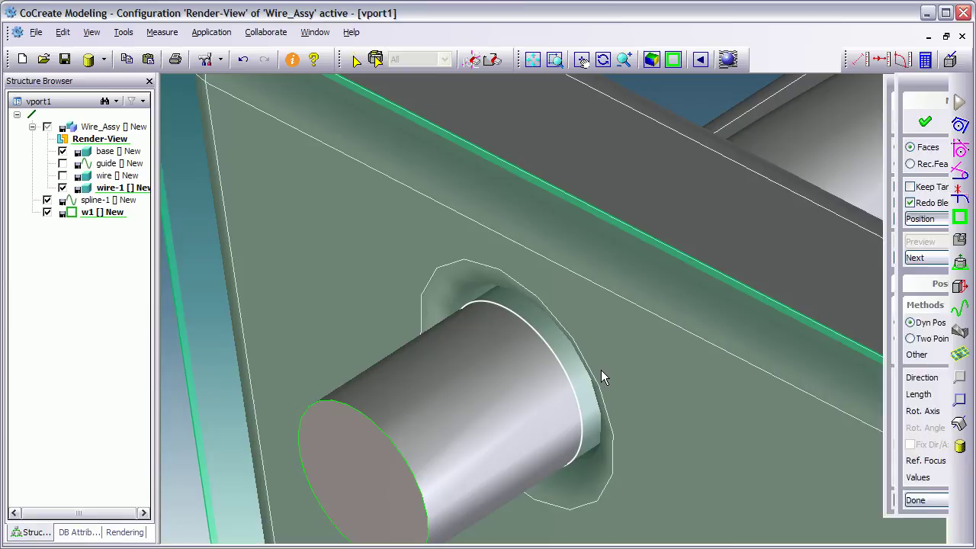
Delete the workplane w1 from the near wall's outer face
right_click_drag(694, 420, 560, 4, "ctrl")
left_click(494, 168)
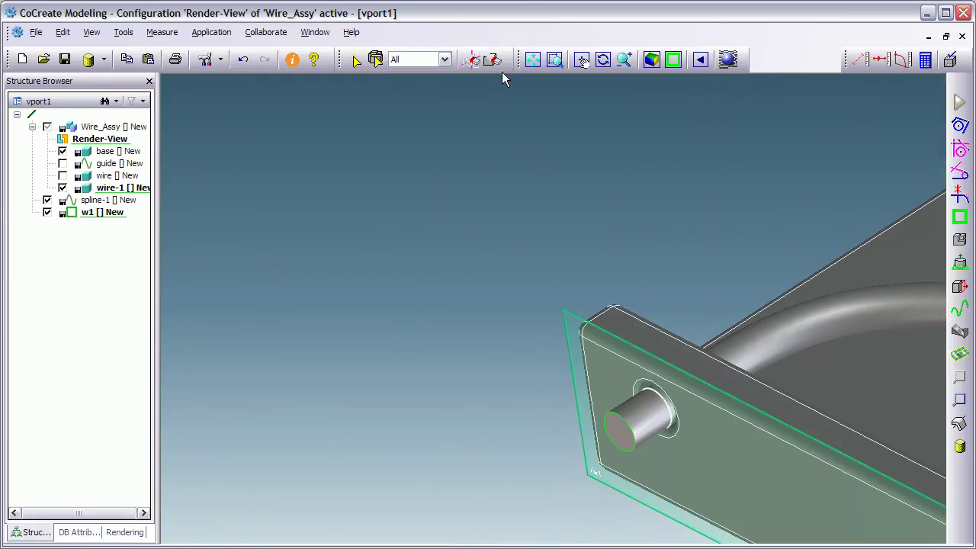
left_click(492, 60)
left_click(568, 324)
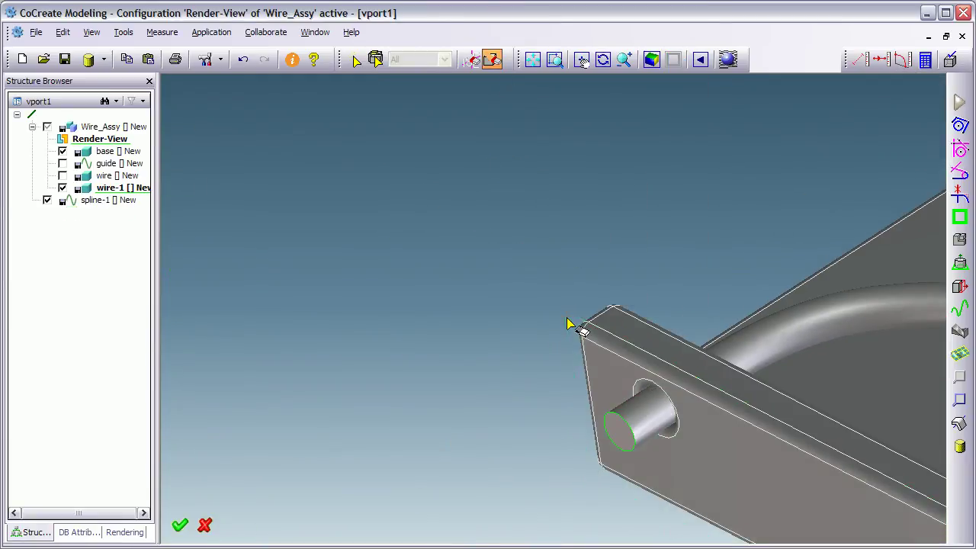
middle_click(503, 303)
middle_click_drag(643, 414, 175, 427, "ctrl")
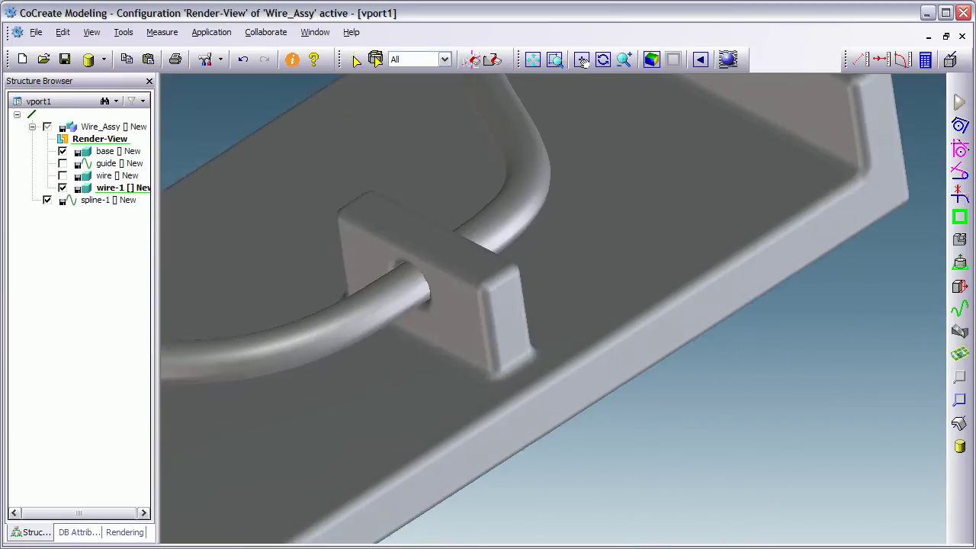
Move the wire's end face at the far wall outward along its normal by about 9.6 so the wire protrudes from the hole
middle_click_drag(681, 327, 663, 419, "ctrl")
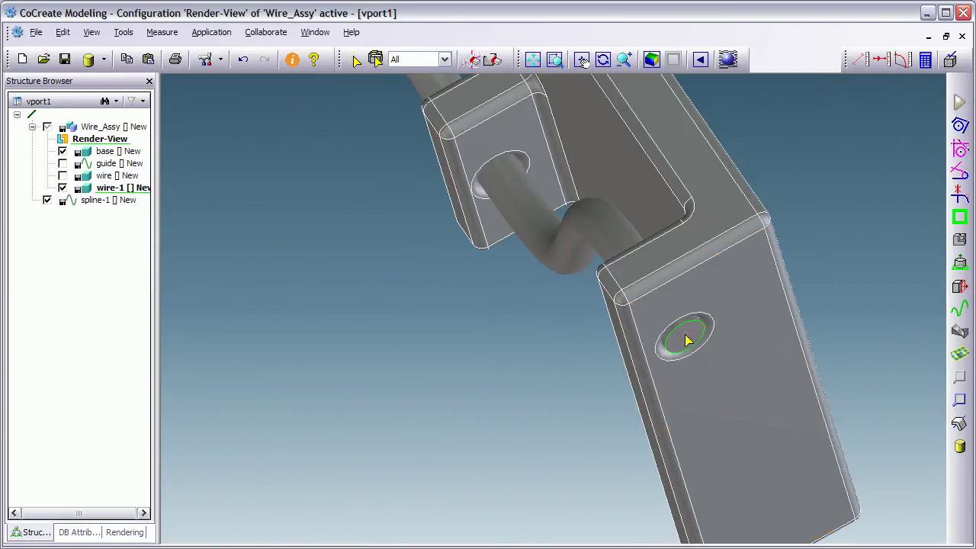
left_click(688, 341)
middle_click_drag(755, 234, 575, 523, "ctrl")
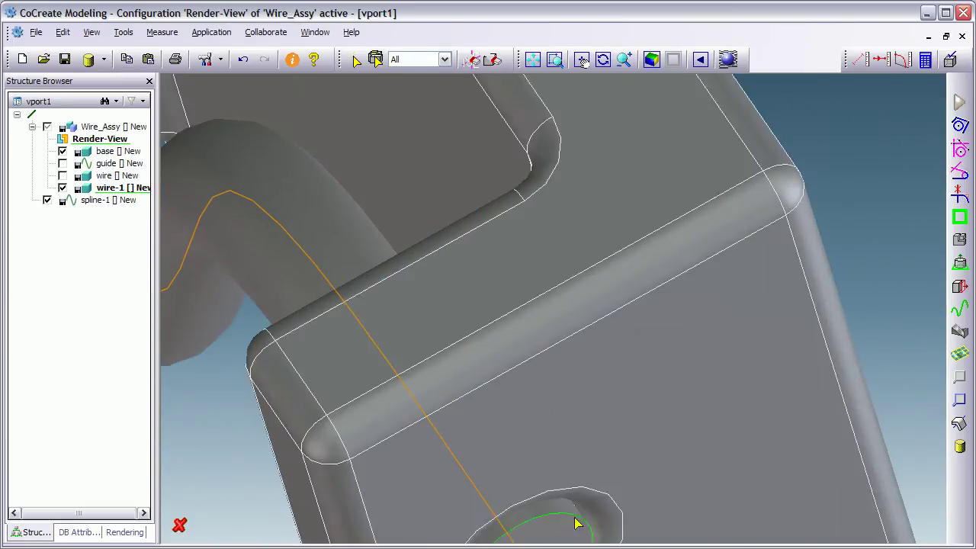
middle_click_drag(630, 403, 619, 144, "ctrl")
left_click(548, 281)
right_click(549, 286)
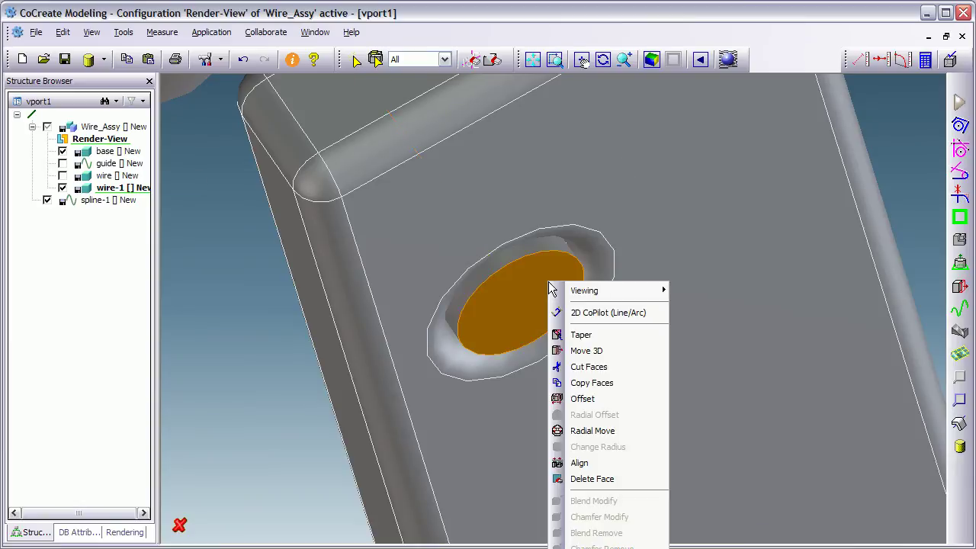
left_click(610, 349)
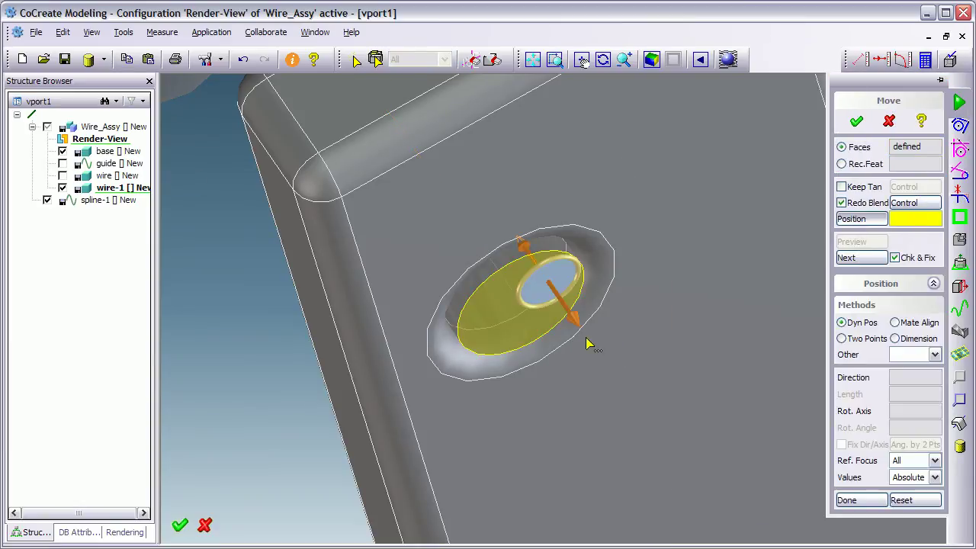
left_click_drag(590, 344, 641, 452)
left_click(642, 451)
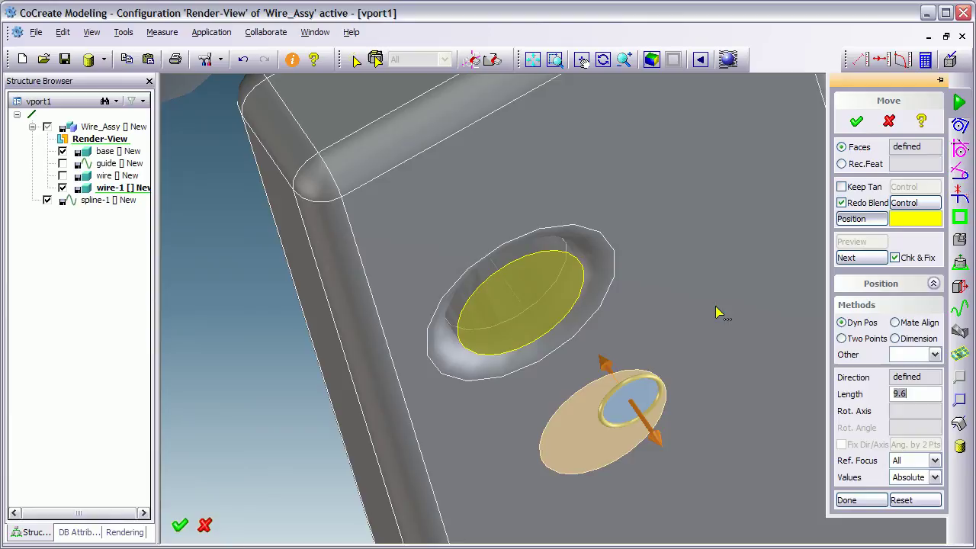
middle_click(715, 307)
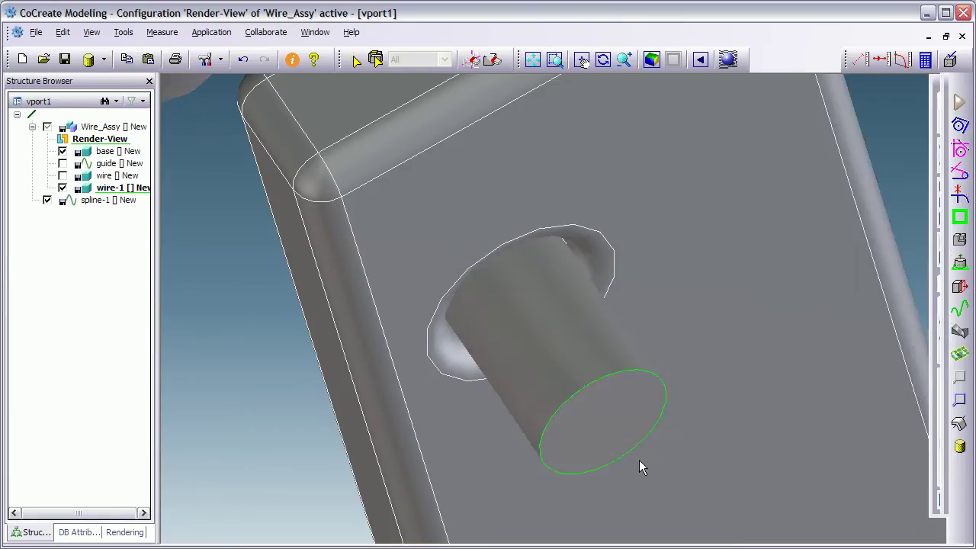
Deactivate the Render-View configuration of Wire_Assy and hide the guide curve and the original wire part
middle_click_drag(641, 466, 719, 279)
middle_click_drag(612, 370, 674, 362)
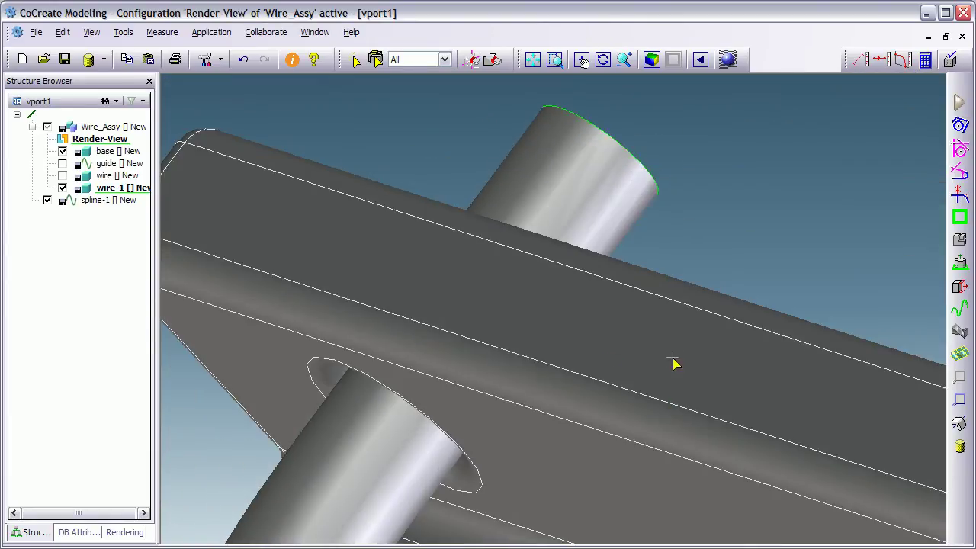
middle_click_drag(627, 418, 926, 57)
scroll(710, 405, "down", 4)
middle_click_drag(659, 427, 468, 244)
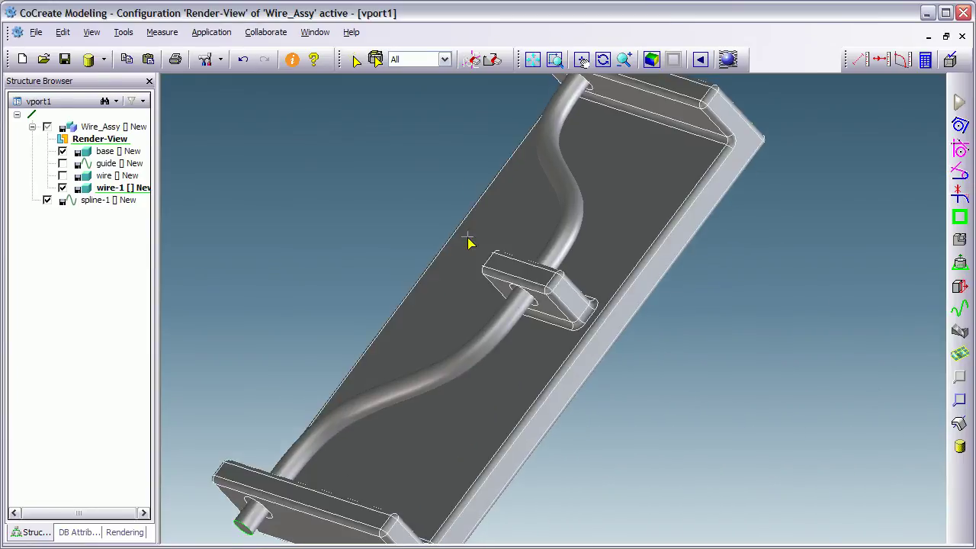
double_click(107, 142)
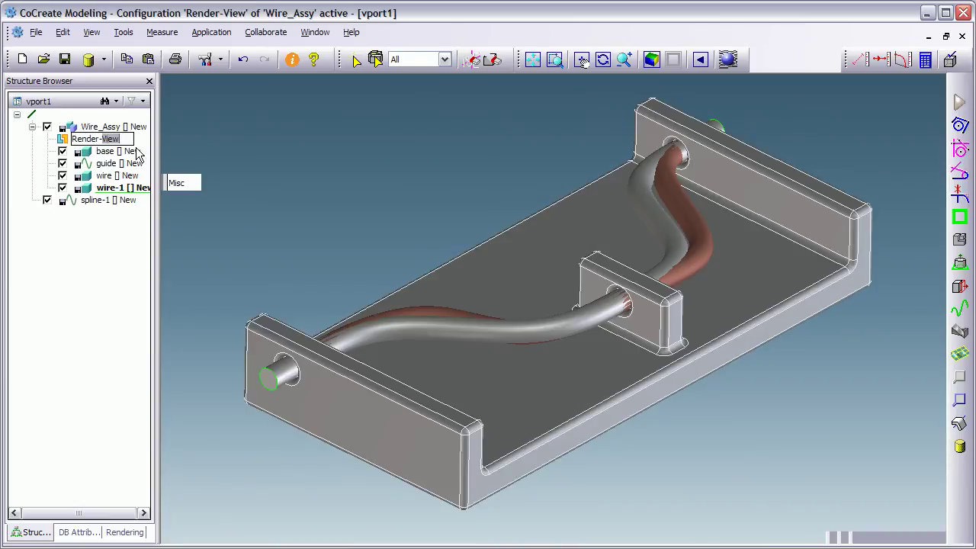
double_click(113, 142)
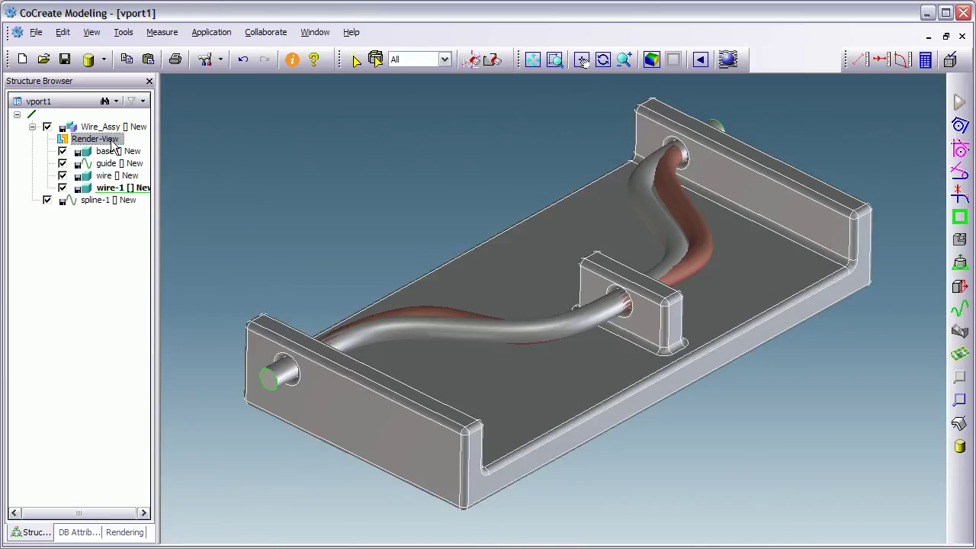
left_click(63, 164)
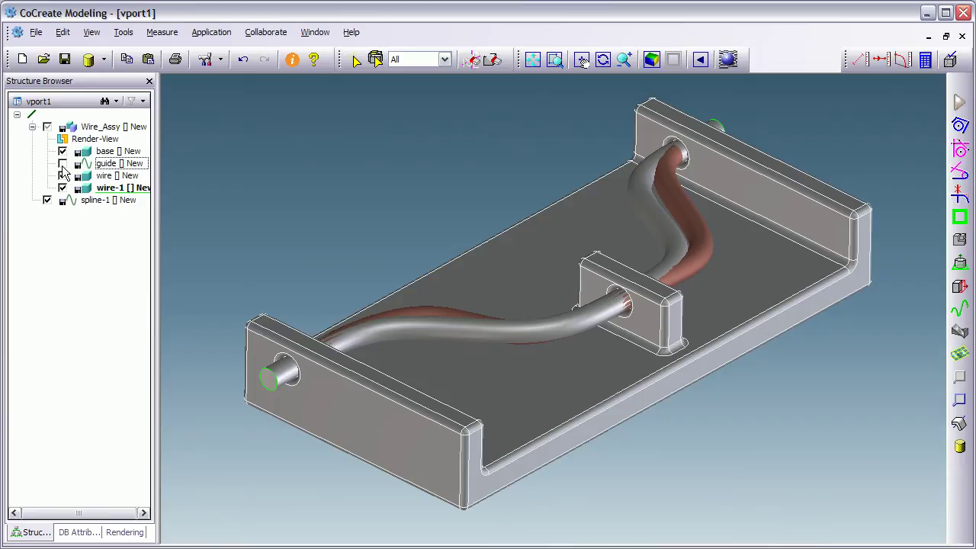
left_click(63, 176)
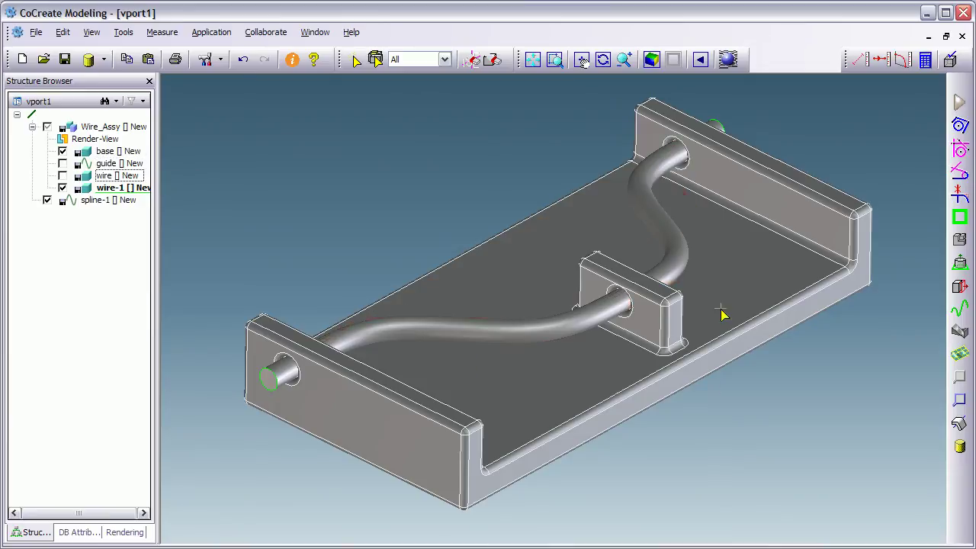
Apply the polished gold material from the Metals library to the wire-1 part and render the view
middle_click_drag(721, 311, 682, 345)
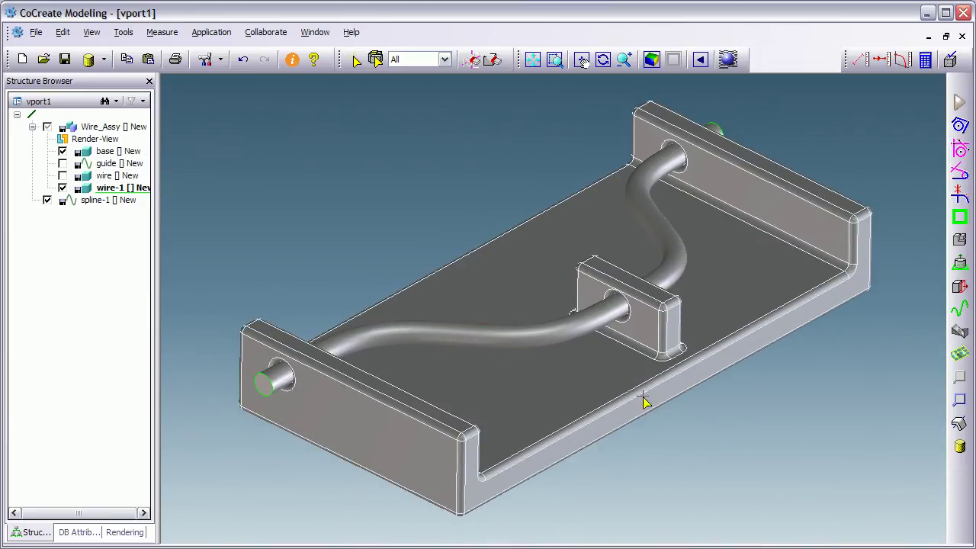
left_click(122, 532)
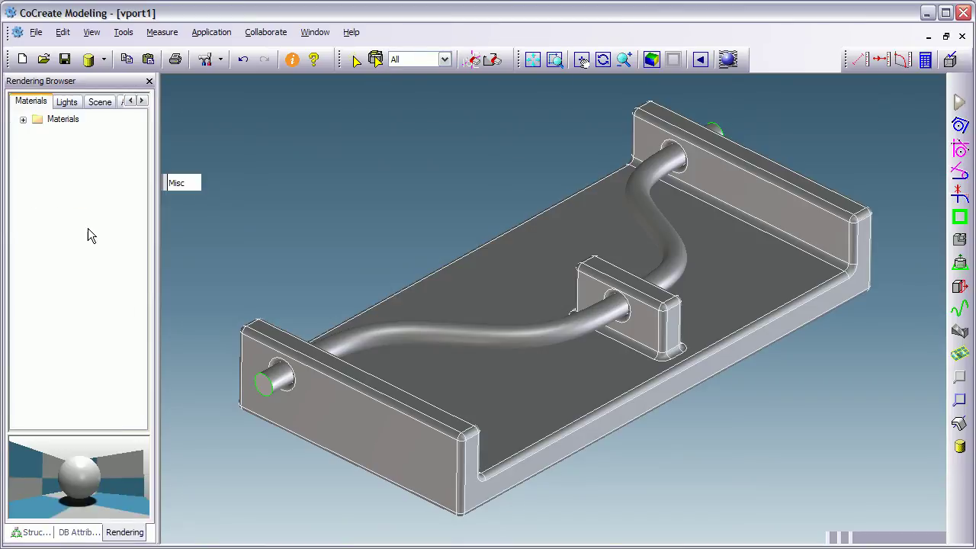
left_click(24, 121)
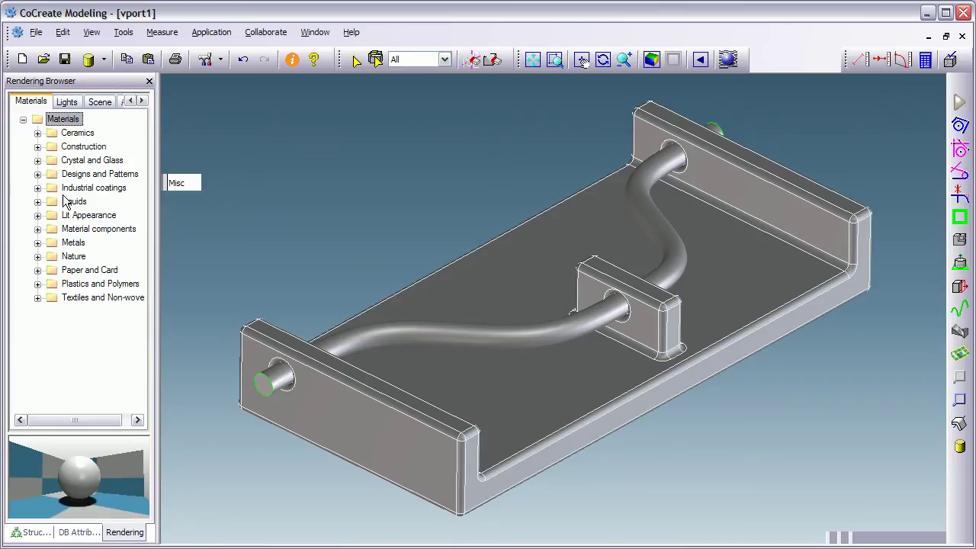
left_click(38, 243)
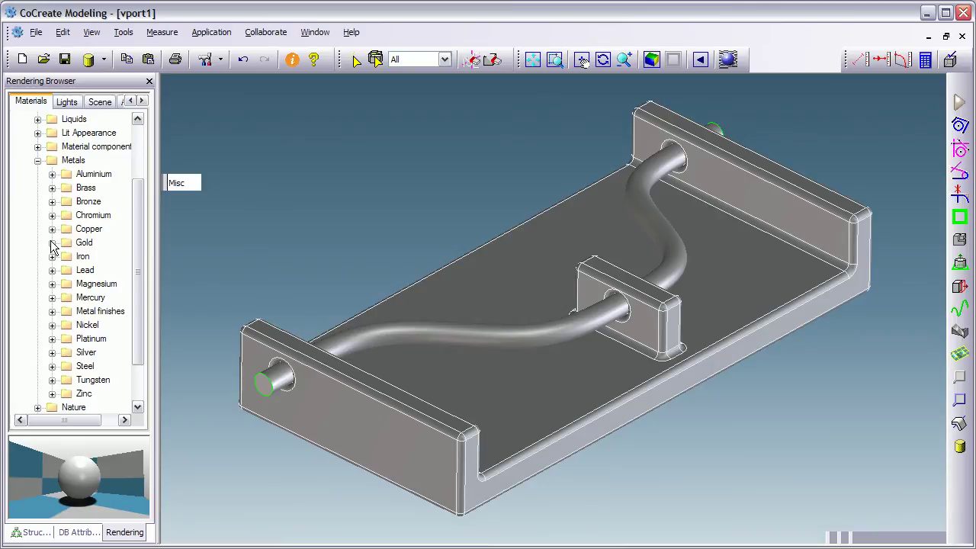
left_click(52, 243)
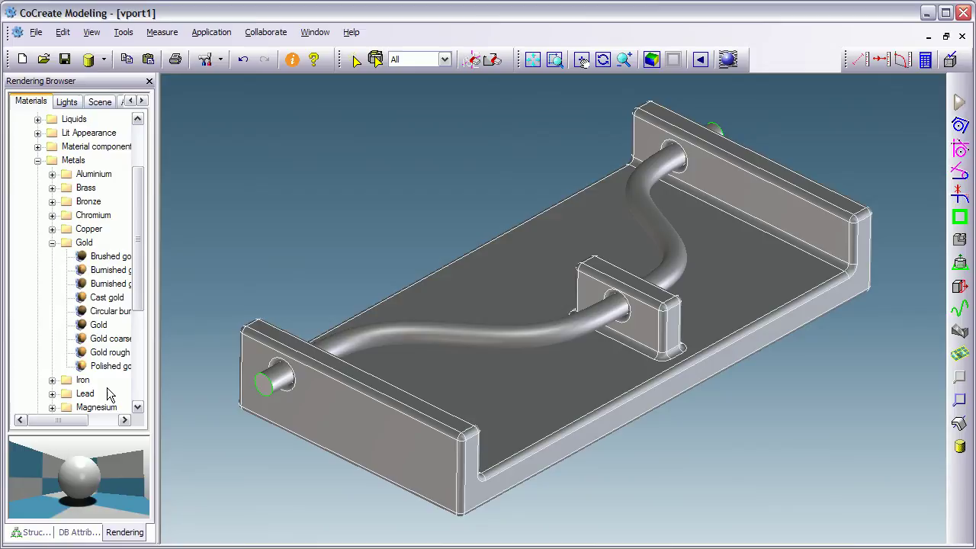
left_click_drag(114, 367, 359, 342)
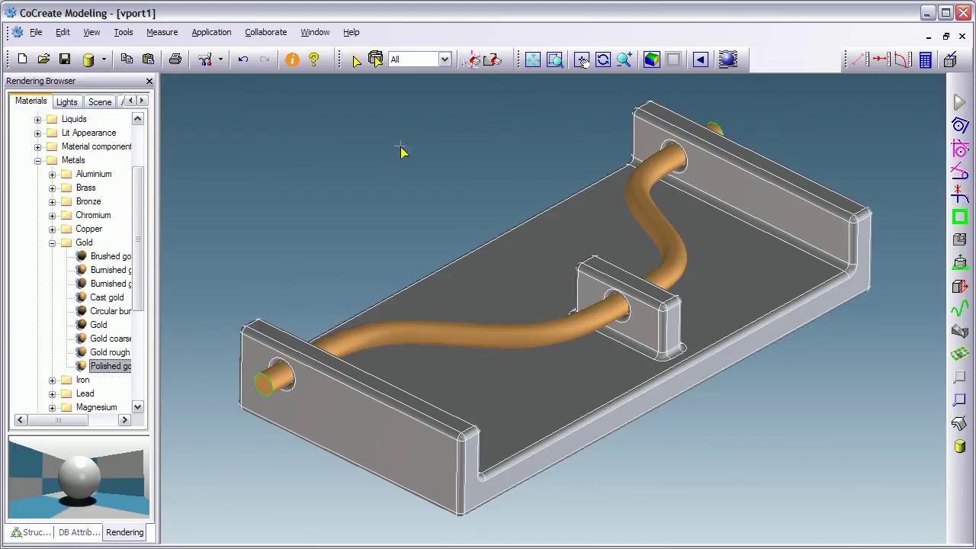
left_click(727, 60)
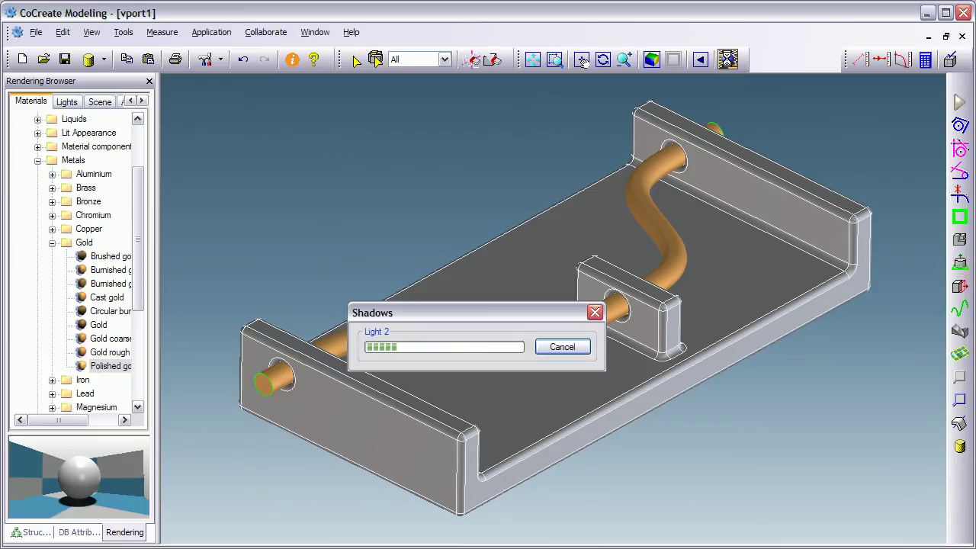